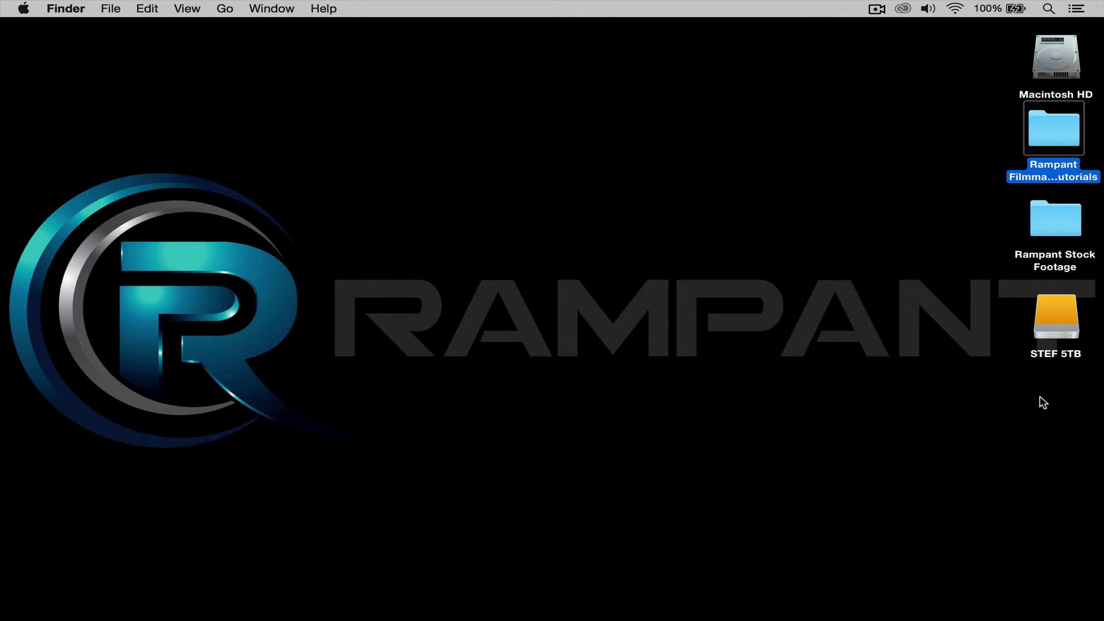
Switch to Final Cut Pro, showing the Filmmaker Toolkit Matte Transitions project with its sunset clips.
key("super+Tab")
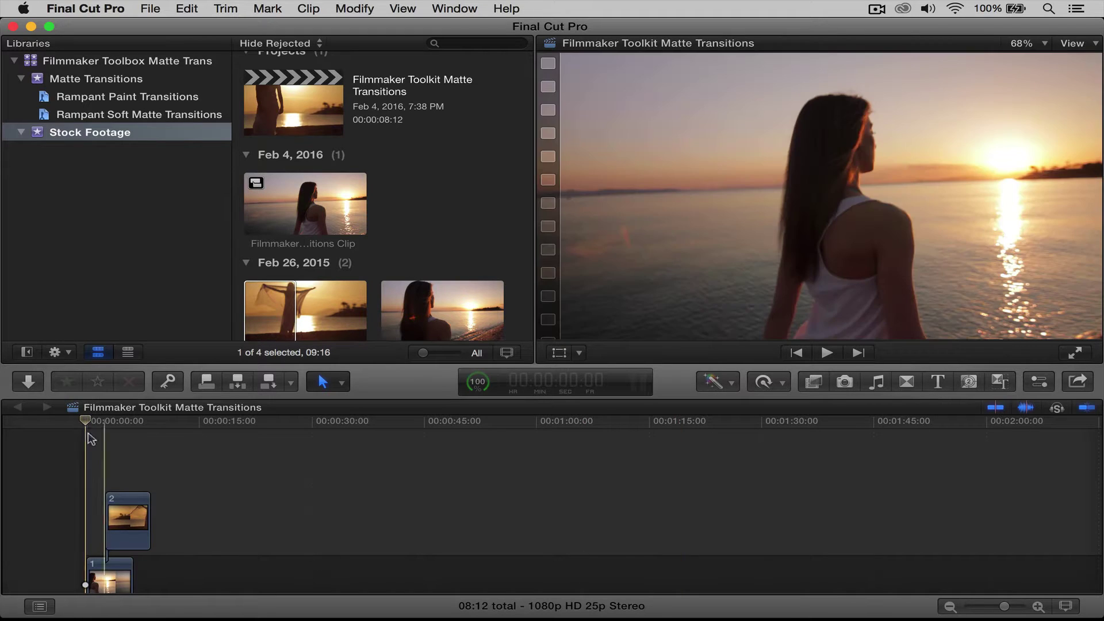
key("space")
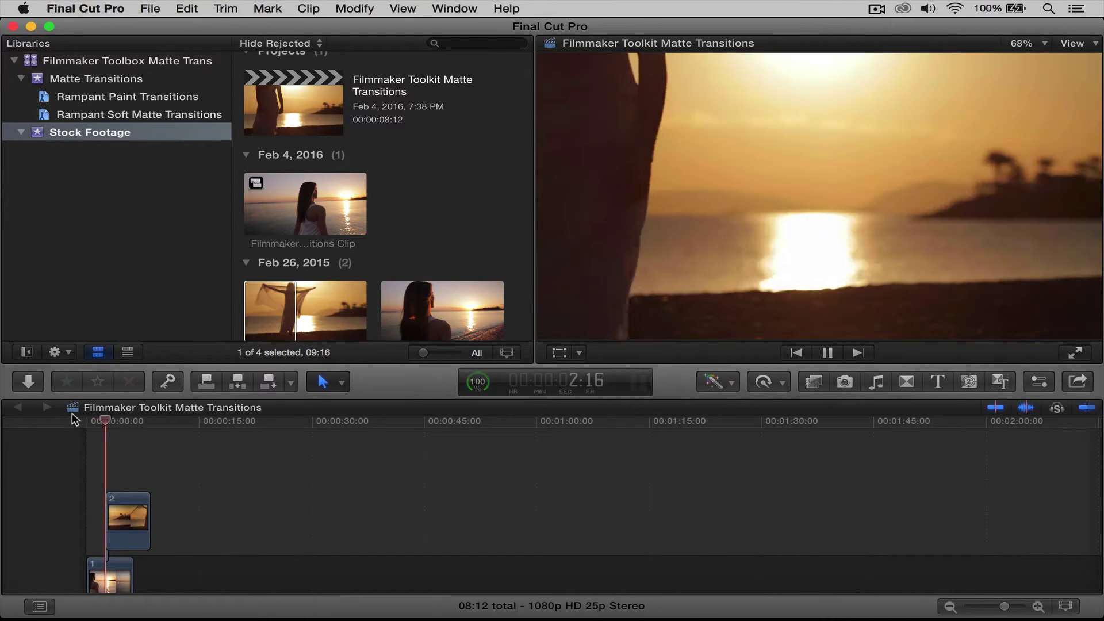
left_click(105, 422)
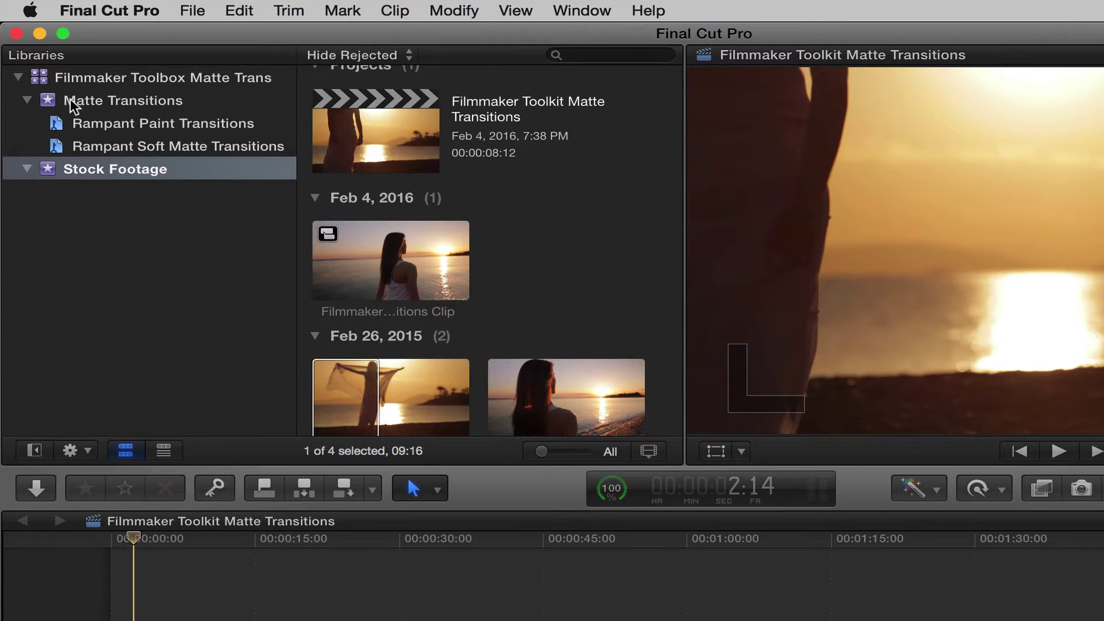
Import the Rampant Matte Transitions Volume 1 folder into the Matte Transitions event via Import Media.
right_click(72, 104)
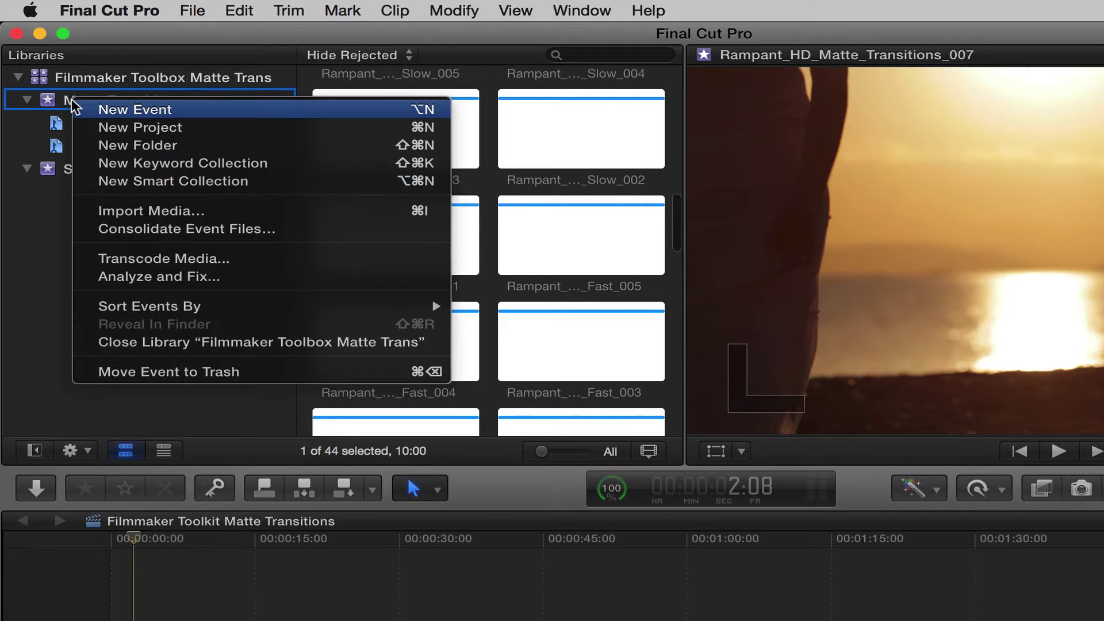
left_click(140, 209)
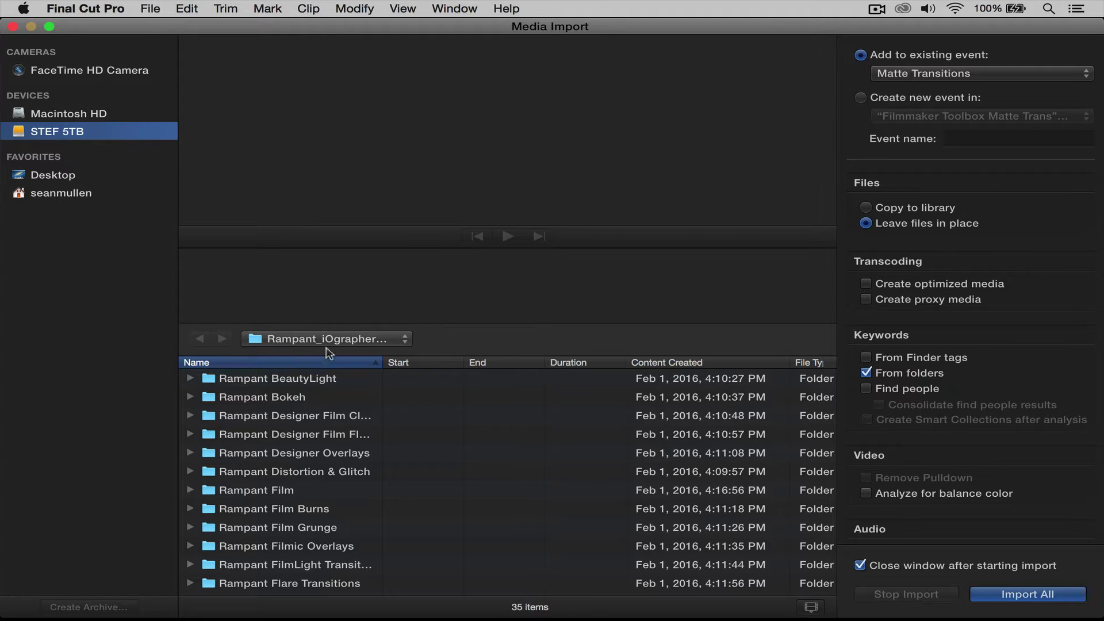
scroll(288, 474, "down", 10)
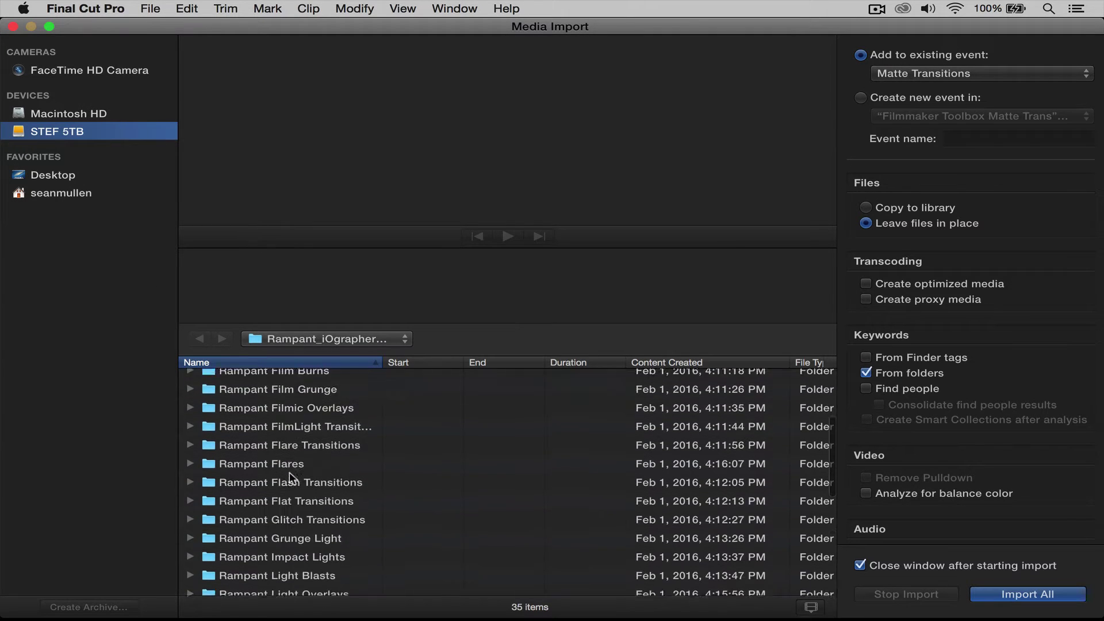
scroll(289, 472, "down", 1)
left_click(280, 498)
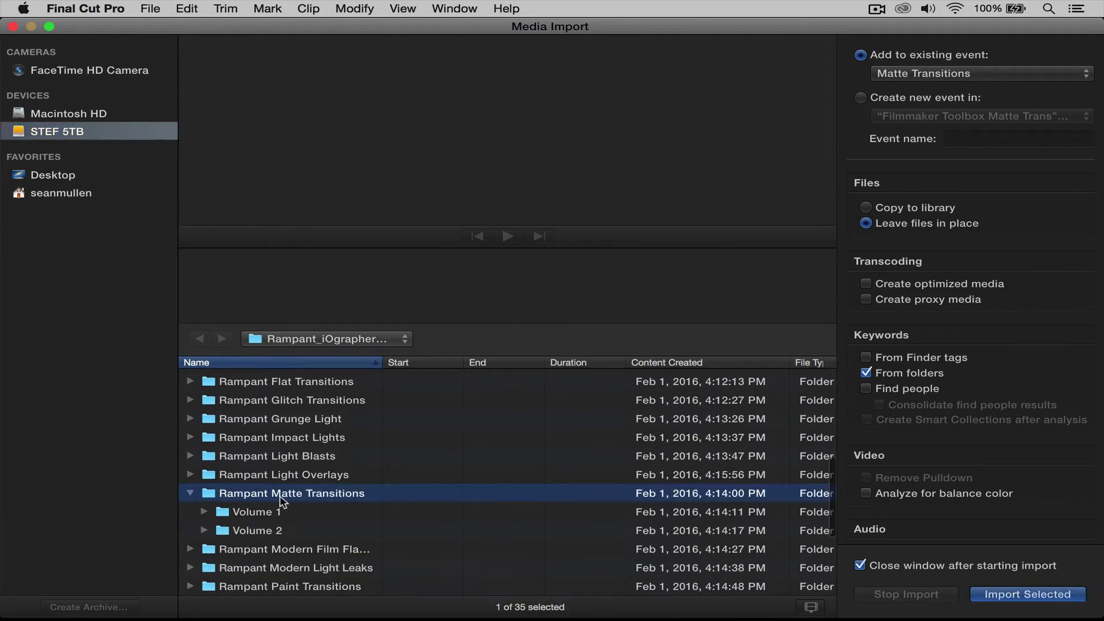
left_click(245, 512)
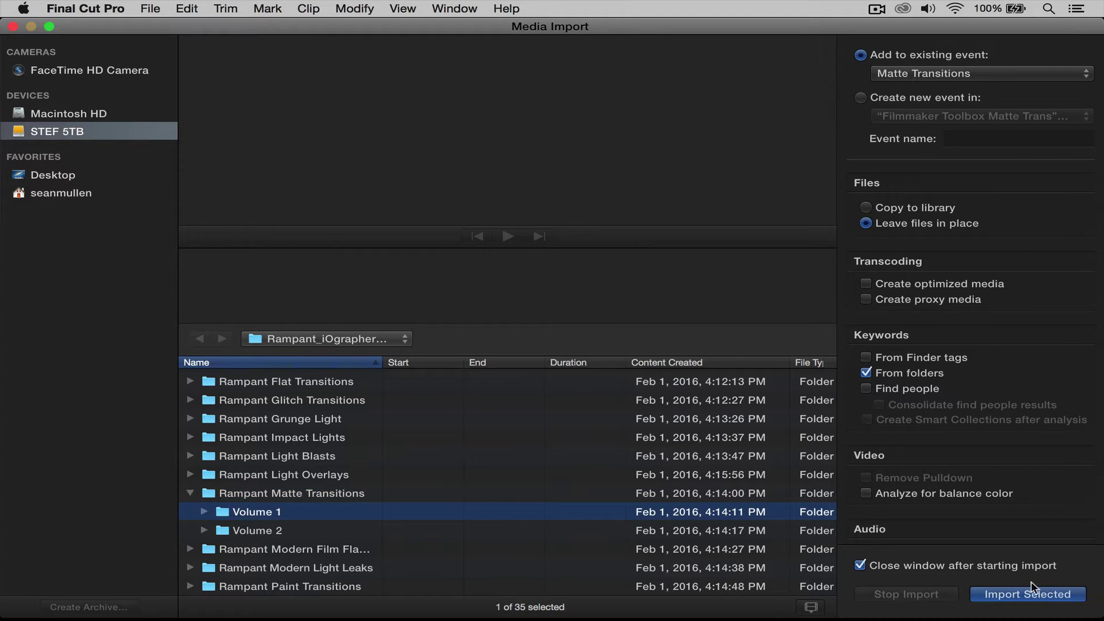
left_click(1026, 597)
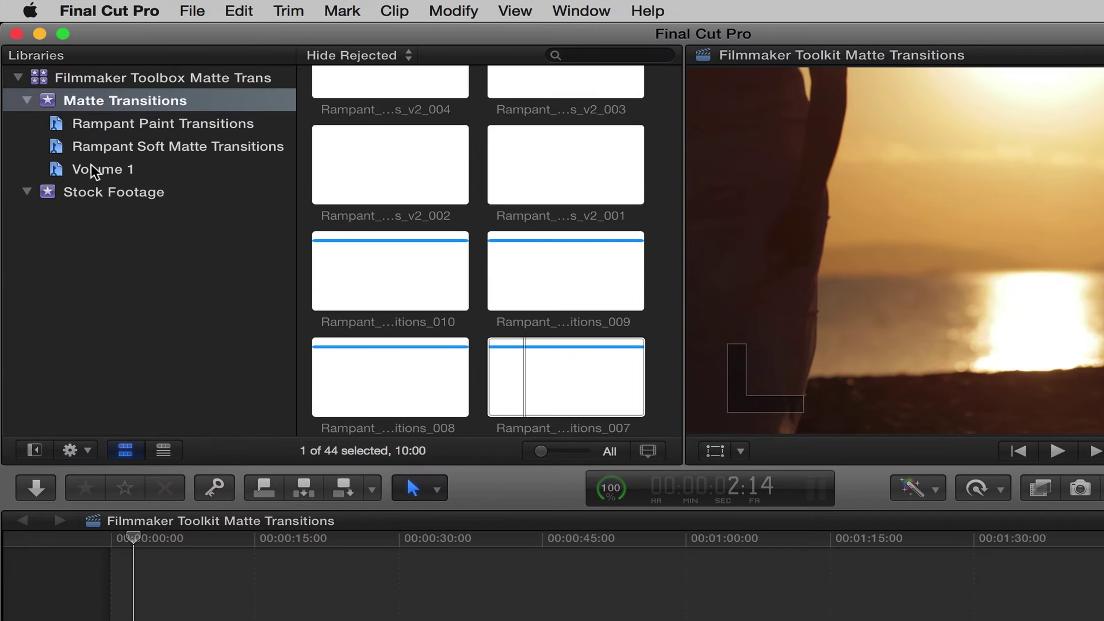
Browse the Volume 1 collection, view its matte preview sheet, and load matte clip 007 in the viewer.
left_click(90, 164)
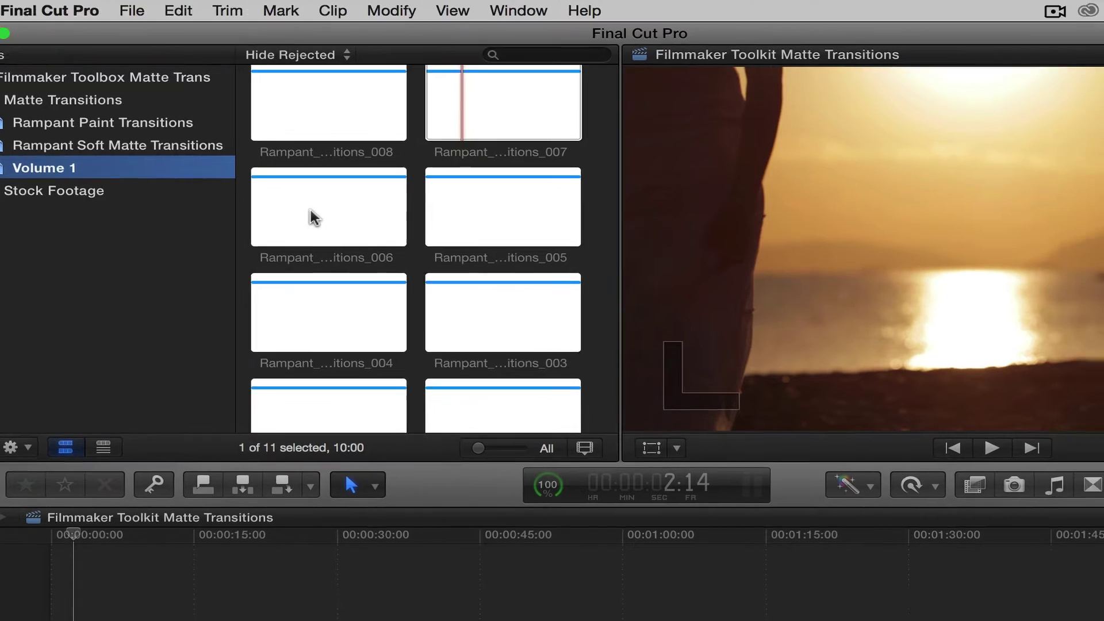
scroll(360, 219, "up", 5)
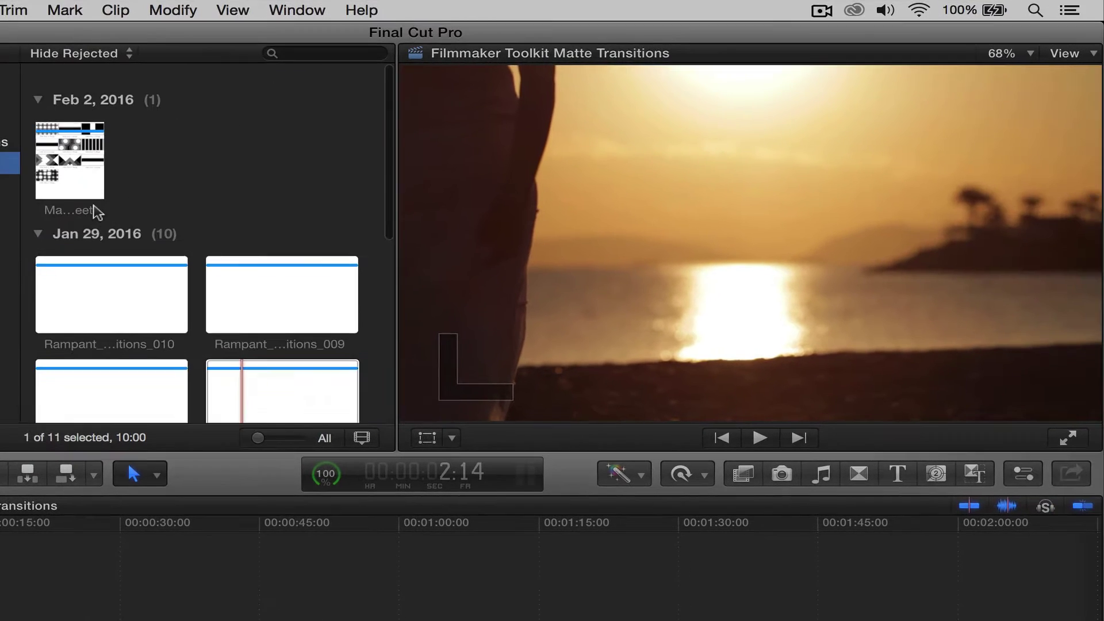
left_click(75, 187)
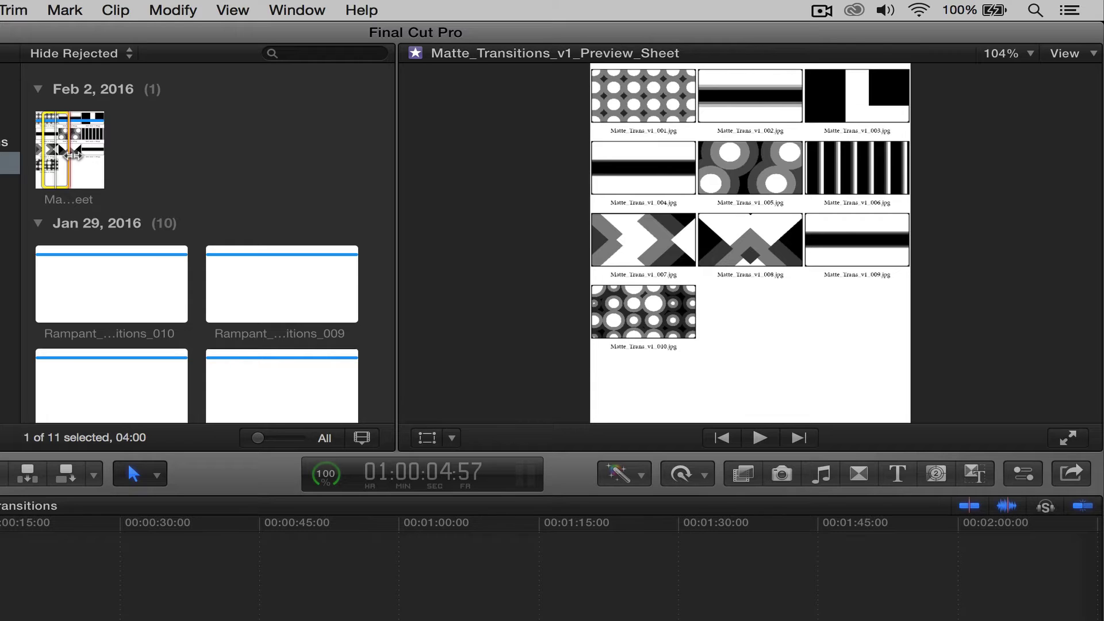
scroll(172, 230, "down", 5)
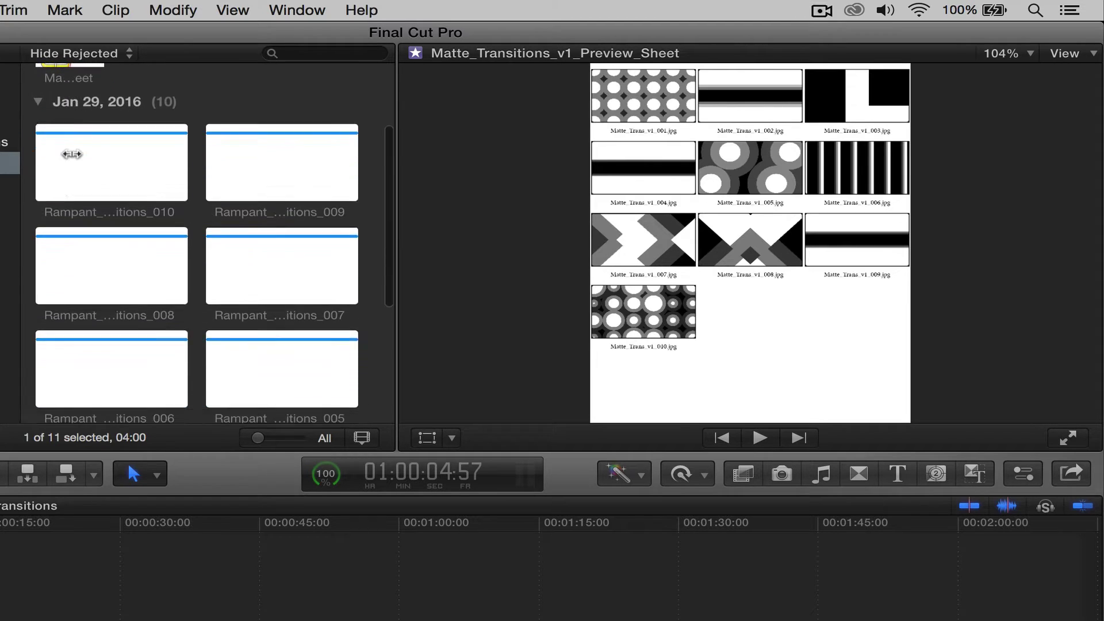
left_click(244, 207)
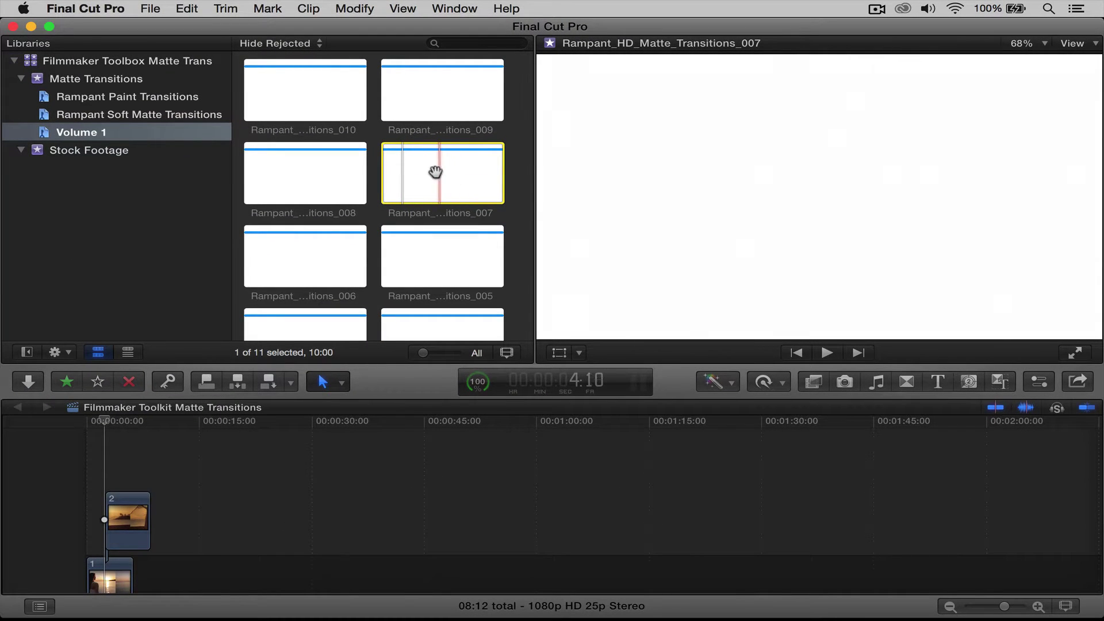
Place matte clip 007 above the sunset clips and preview the transition.
left_click_drag(421, 172, 114, 457)
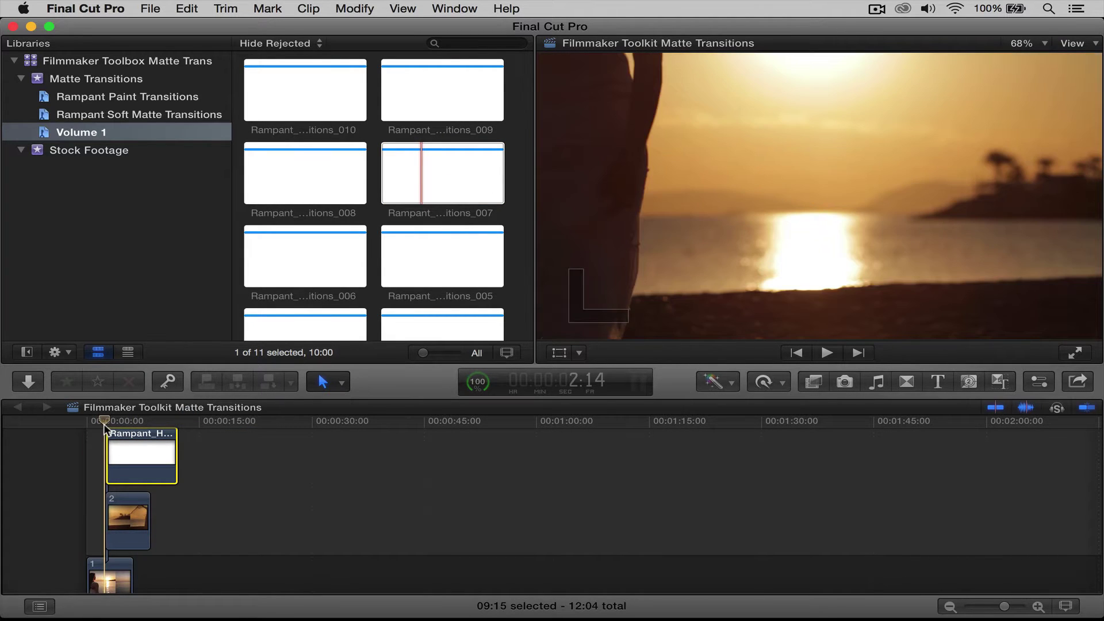
key("space")
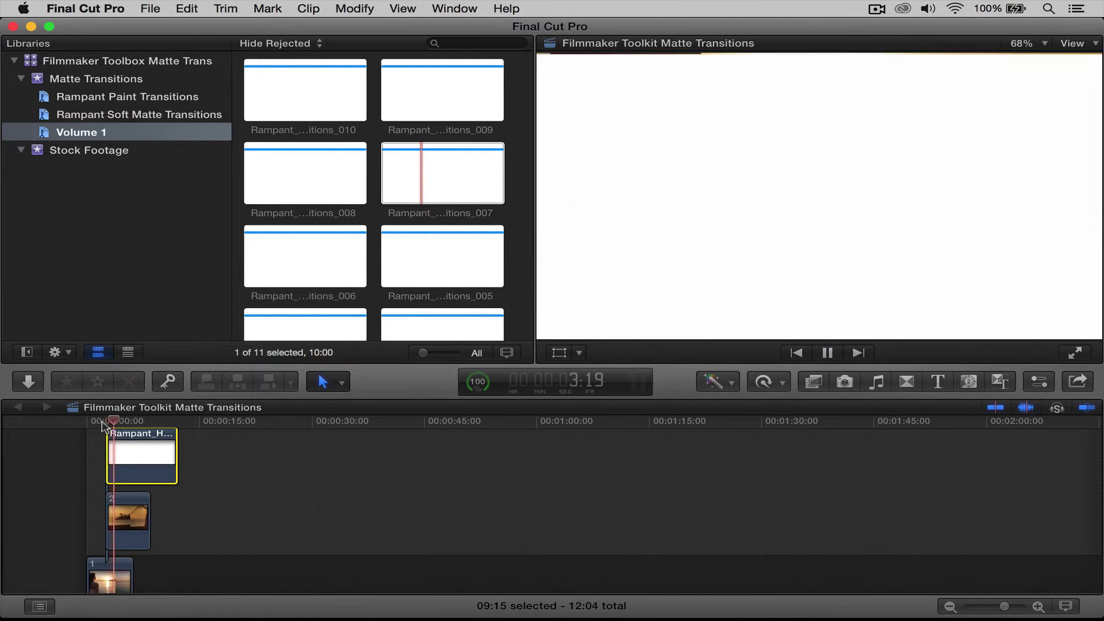
key("space")
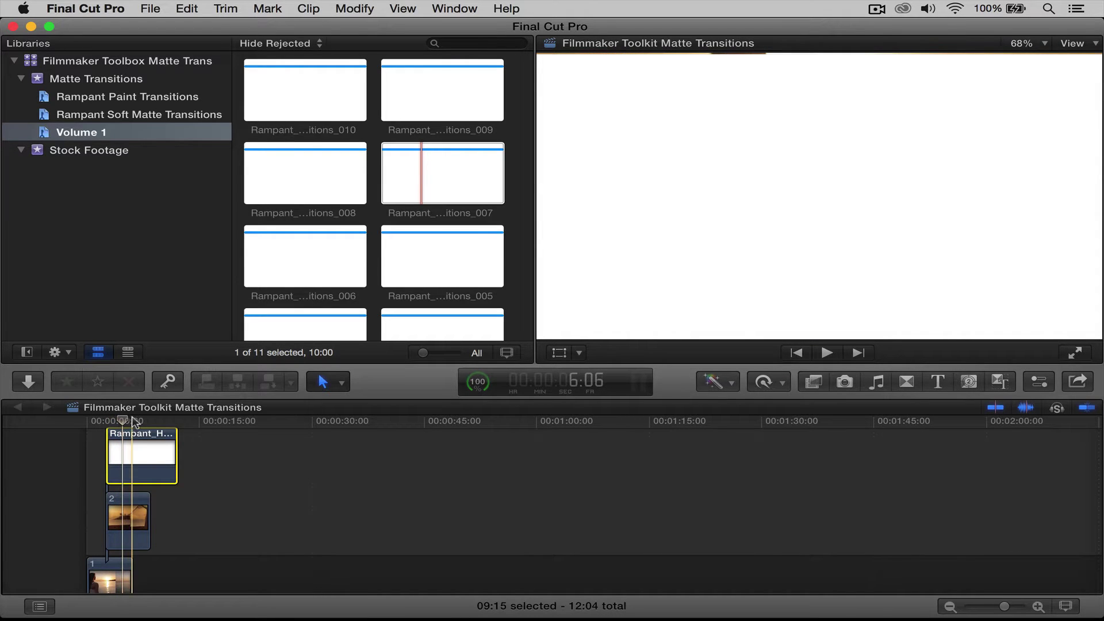
left_click(104, 420)
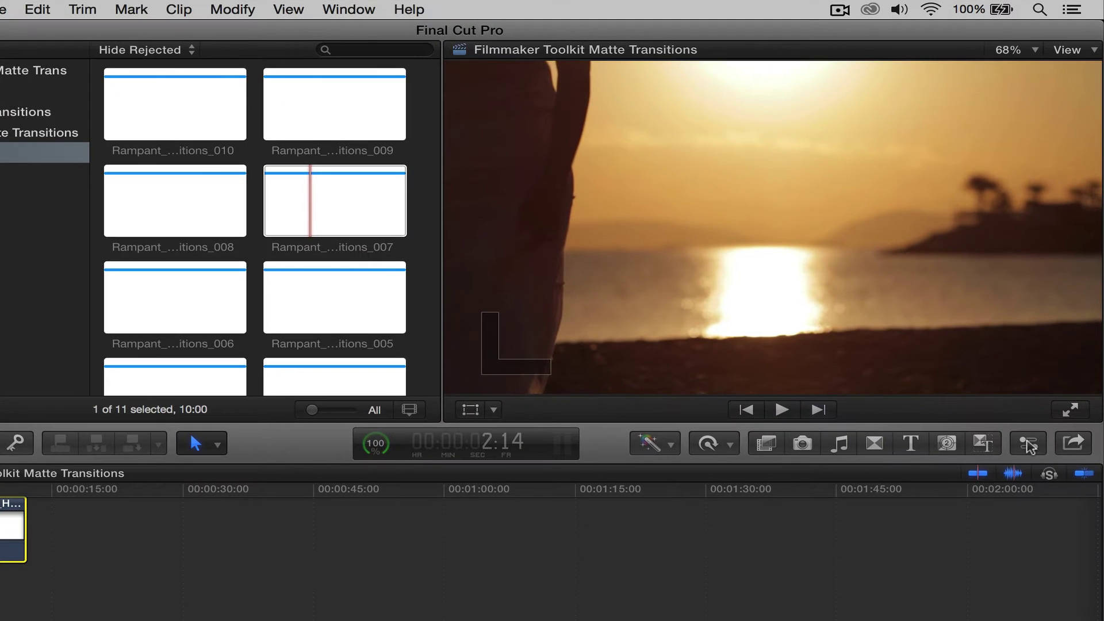
Set matte 007's Spatial Conform to None and its Blend Mode to Stencil Alpha.
left_click(1038, 382)
scroll(892, 249, "down", 5)
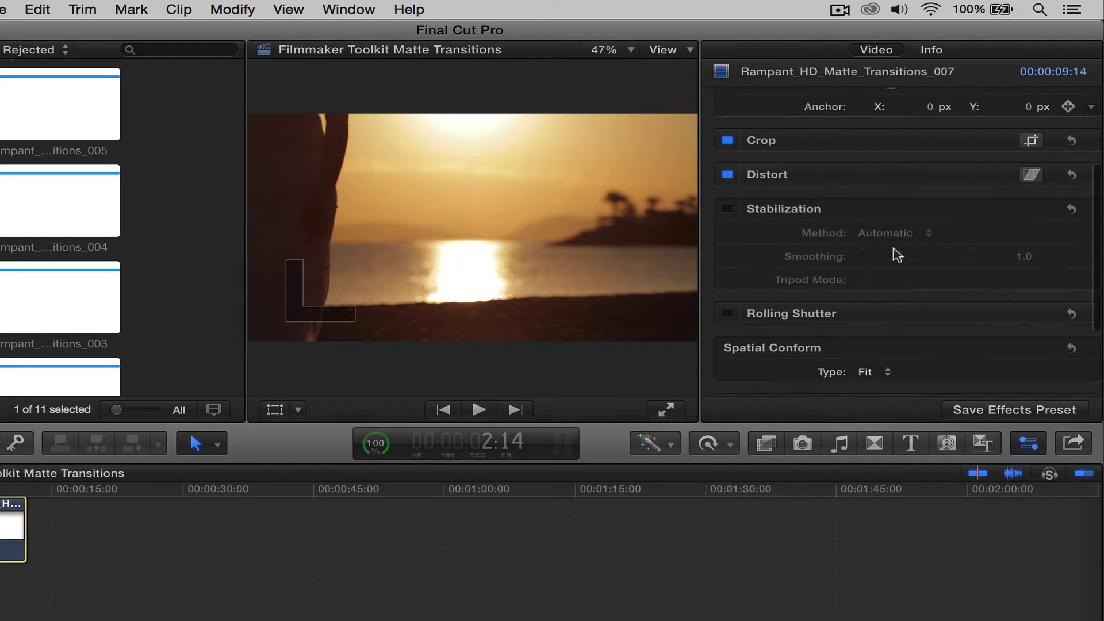
left_click(889, 258)
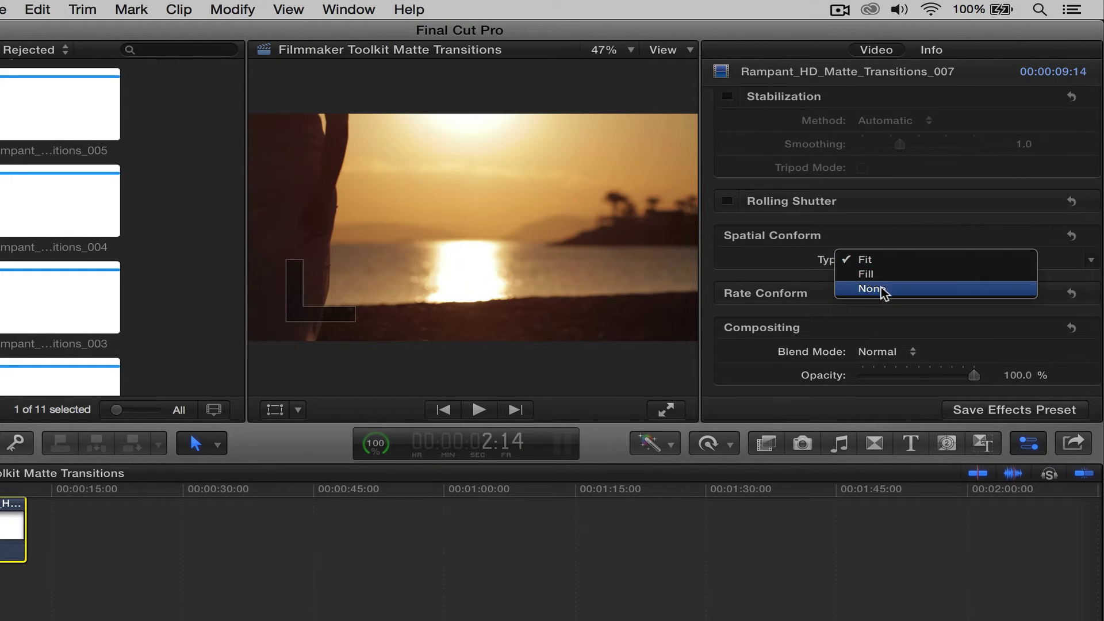
left_click(882, 290)
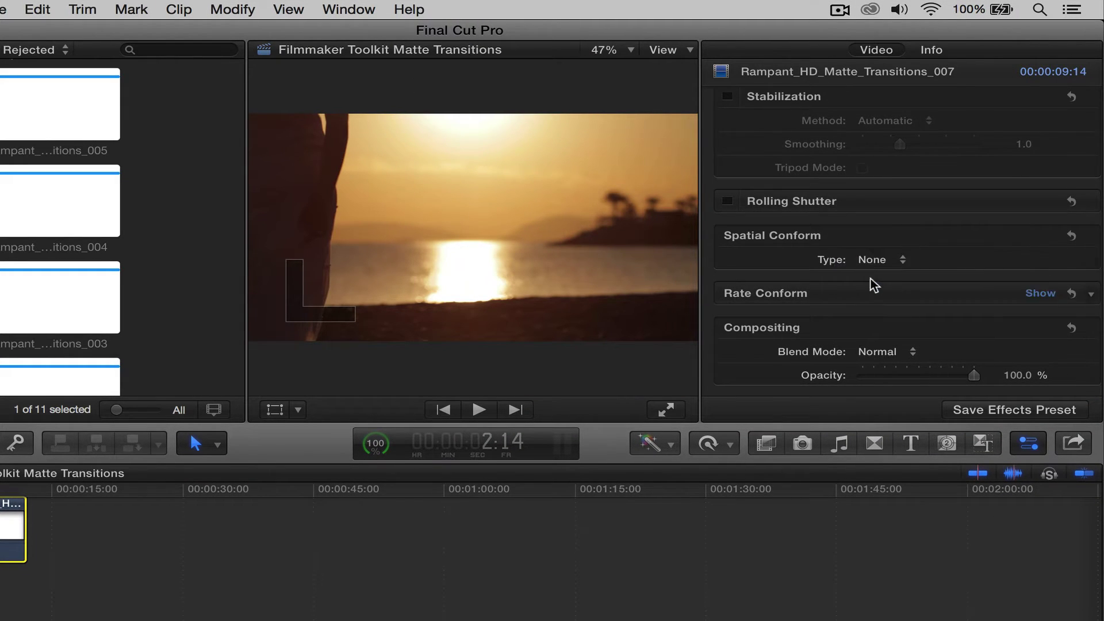
left_click(912, 352)
scroll(909, 325, "down", 3)
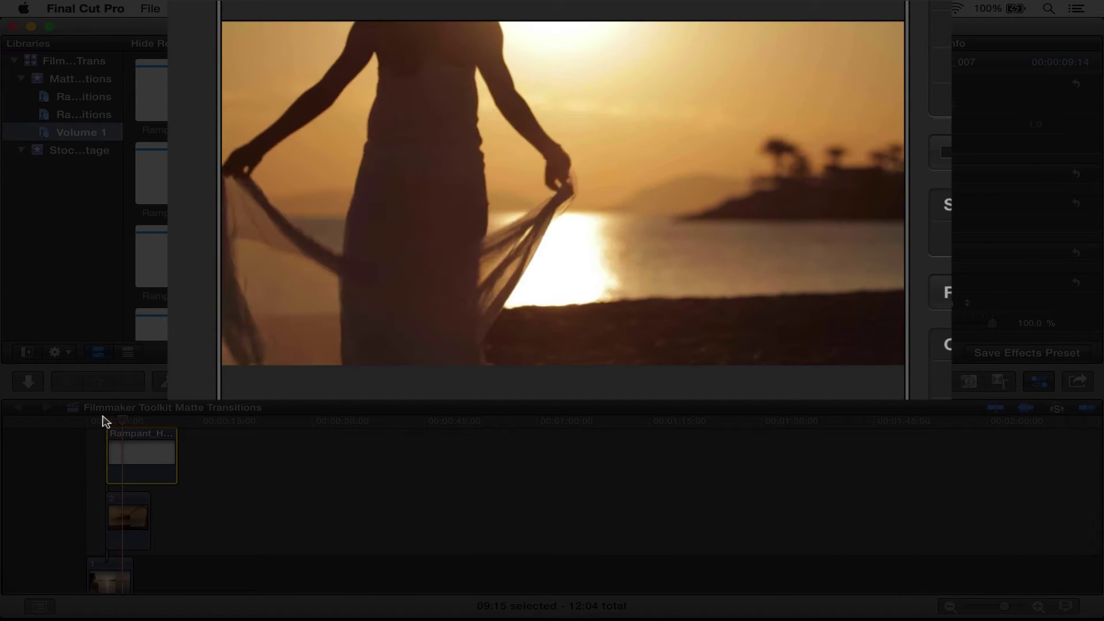
key("space")
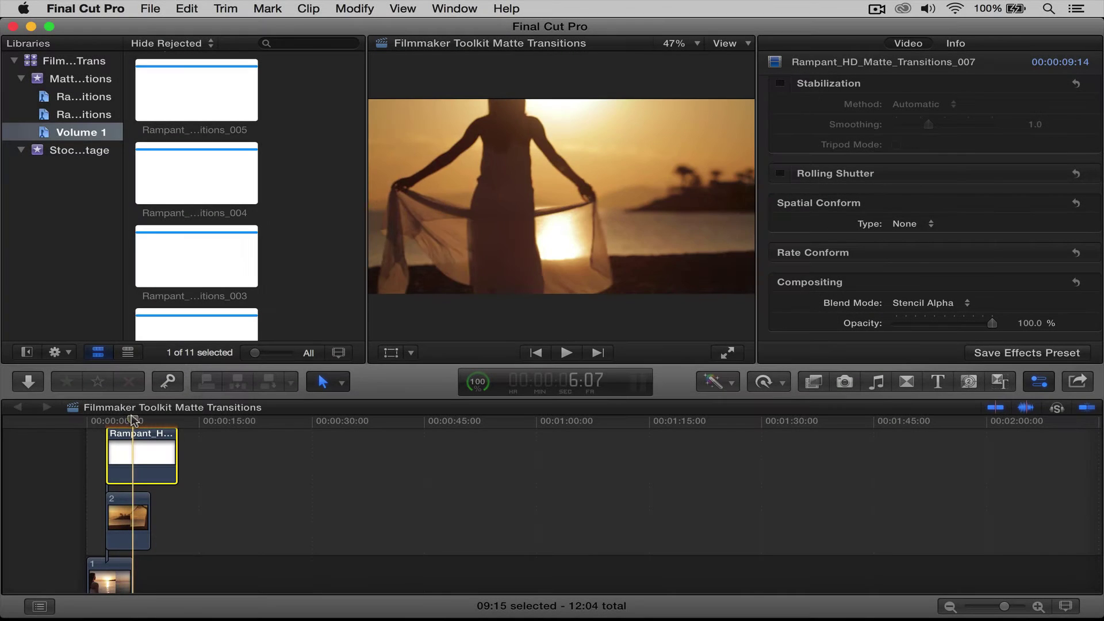
left_click(105, 420)
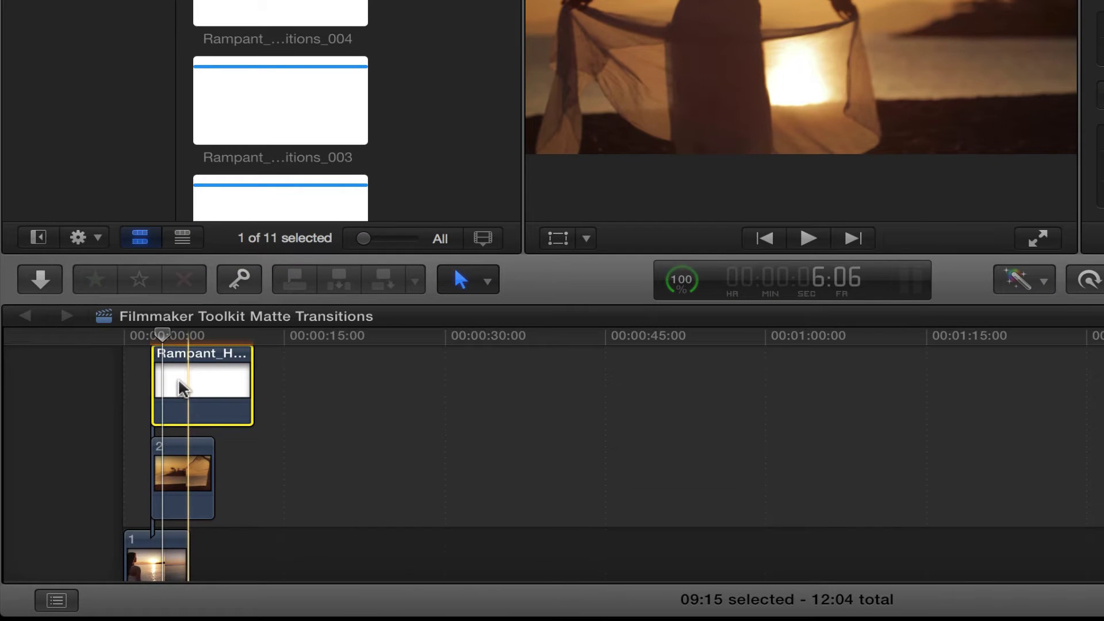
left_click(184, 475, "super")
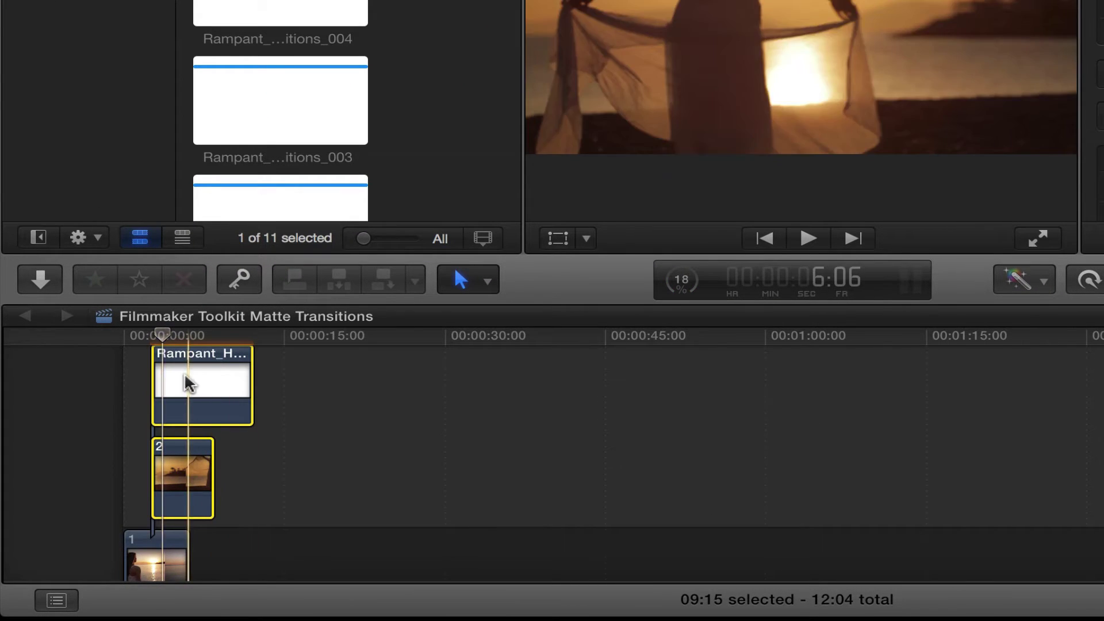
right_click(183, 451)
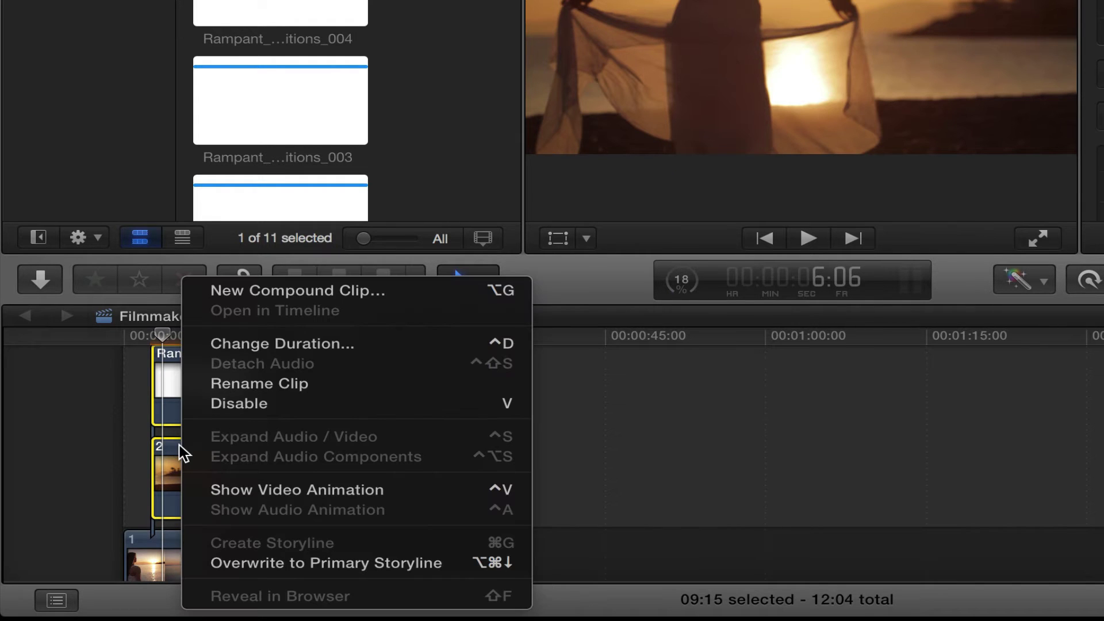
left_click(232, 296)
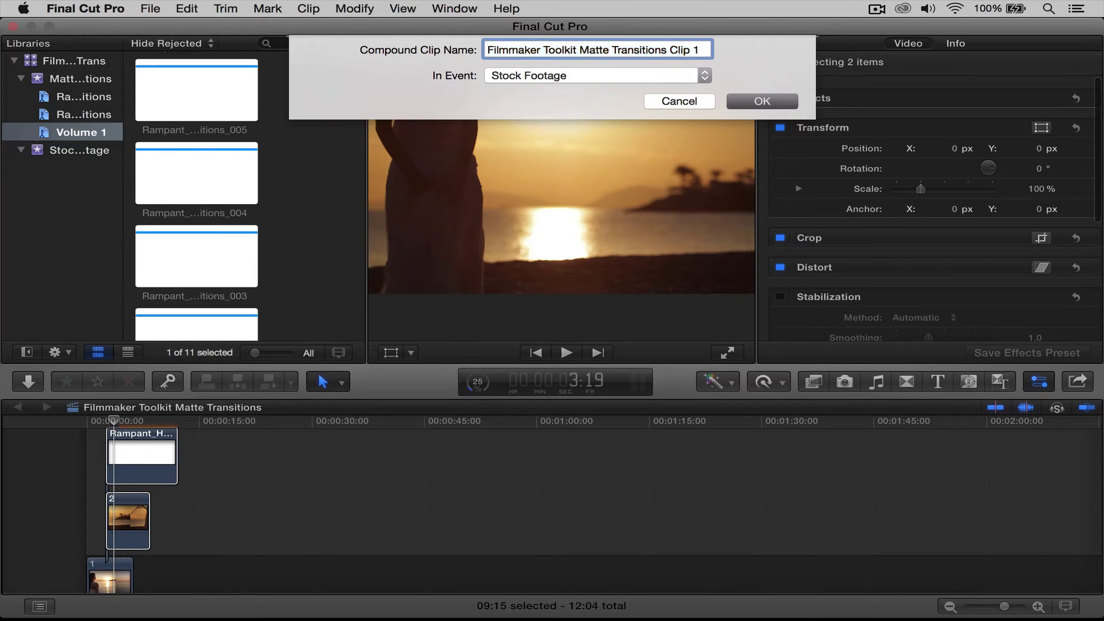
key("Return")
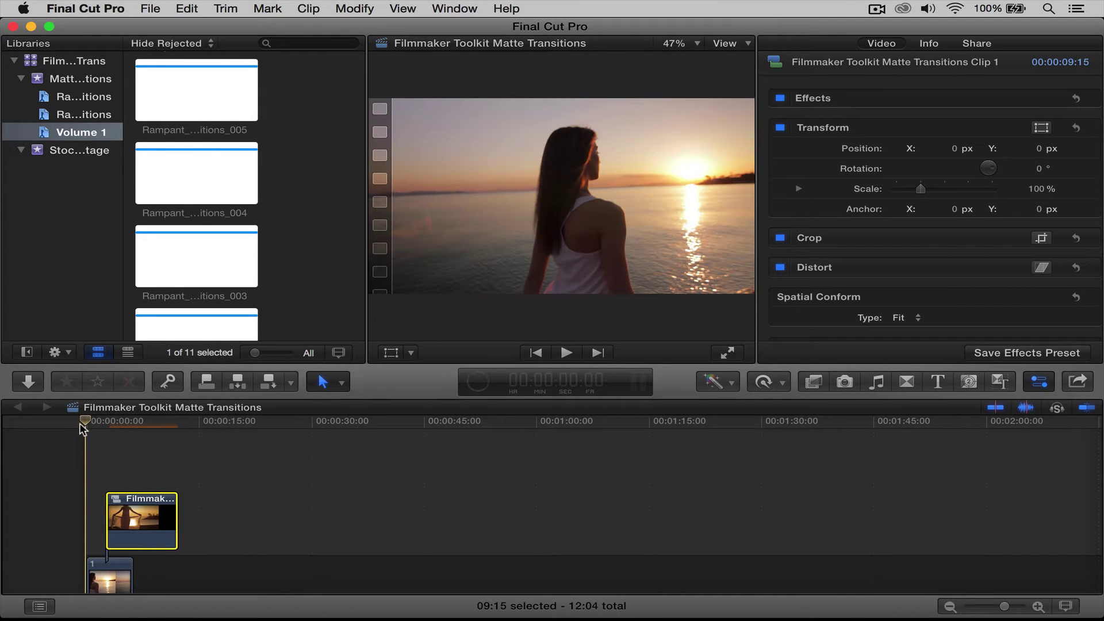
key("space")
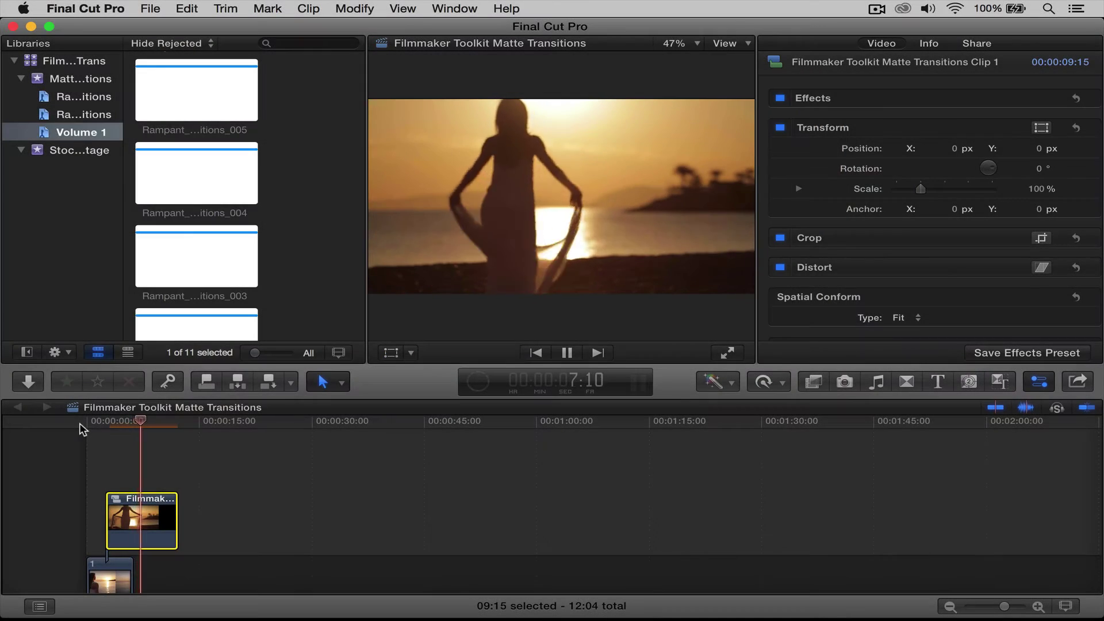
key("space")
mouse_move(106, 424)
left_mouse_down()
mouse_move(140, 424)
mouse_move(100, 425)
left_mouse_up()
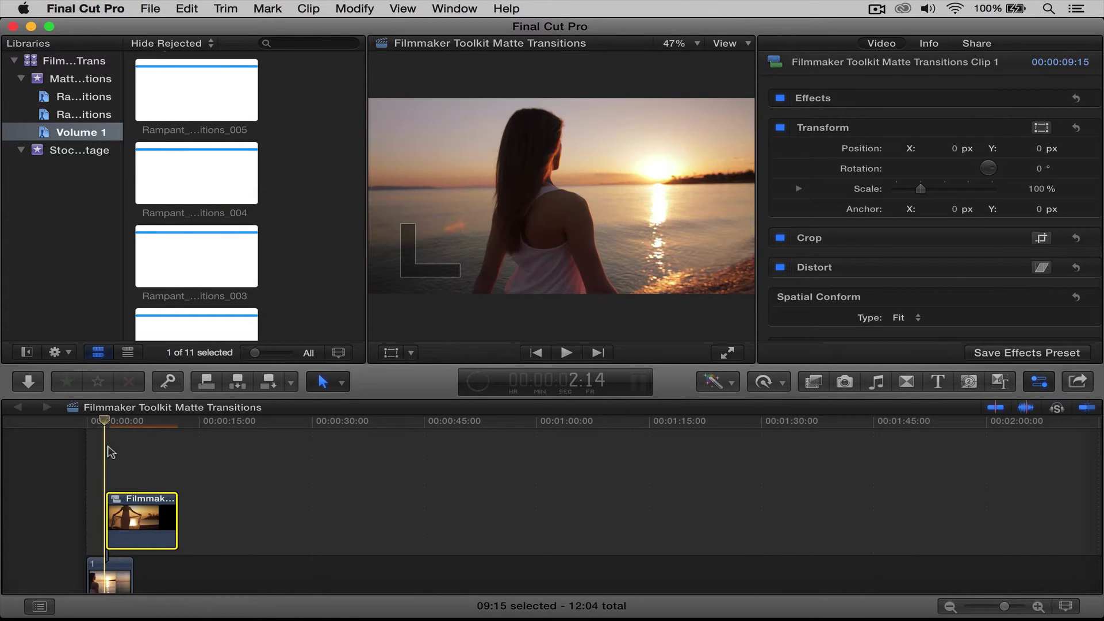
Break apart the compound, delete matte 007, and place the _002 matte above clip 2.
key("q")
left_click(133, 457)
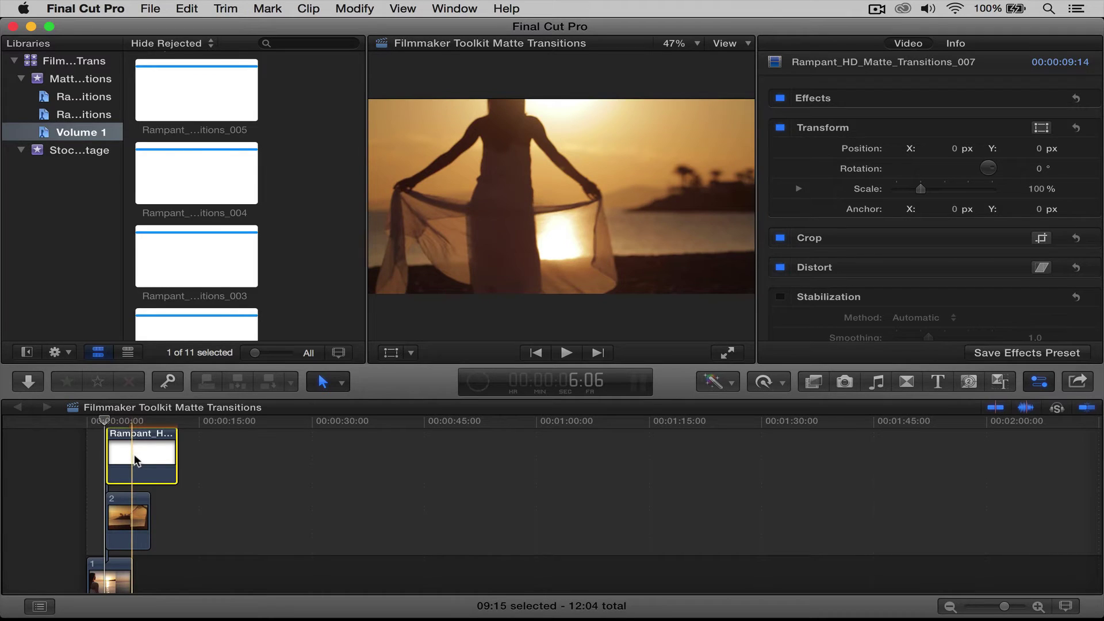
key("Delete")
scroll(167, 233, "down", 5)
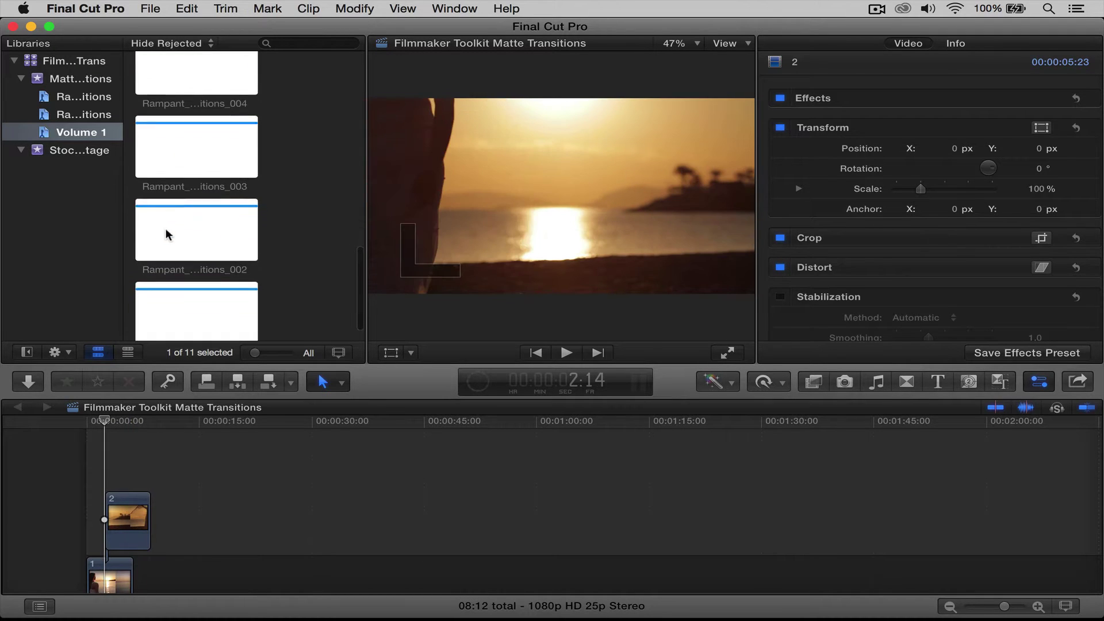
left_click_drag(167, 233, 111, 460)
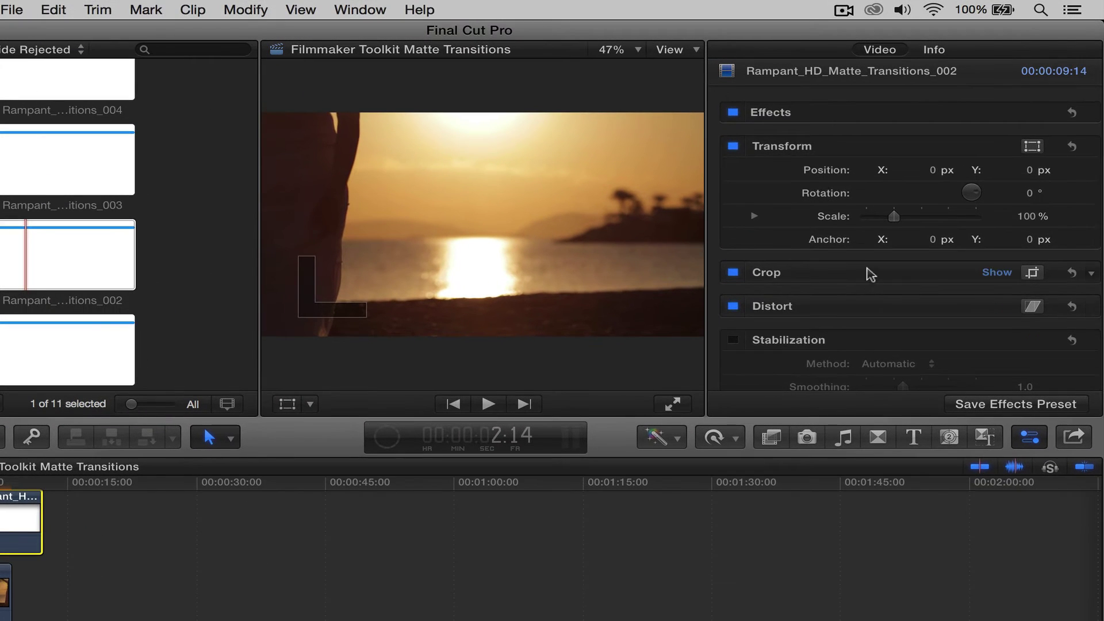
Set the _002 matte's Spatial Conform to None and Blend Mode to Stencil Alpha.
scroll(880, 268, "down", 5)
left_click(879, 265)
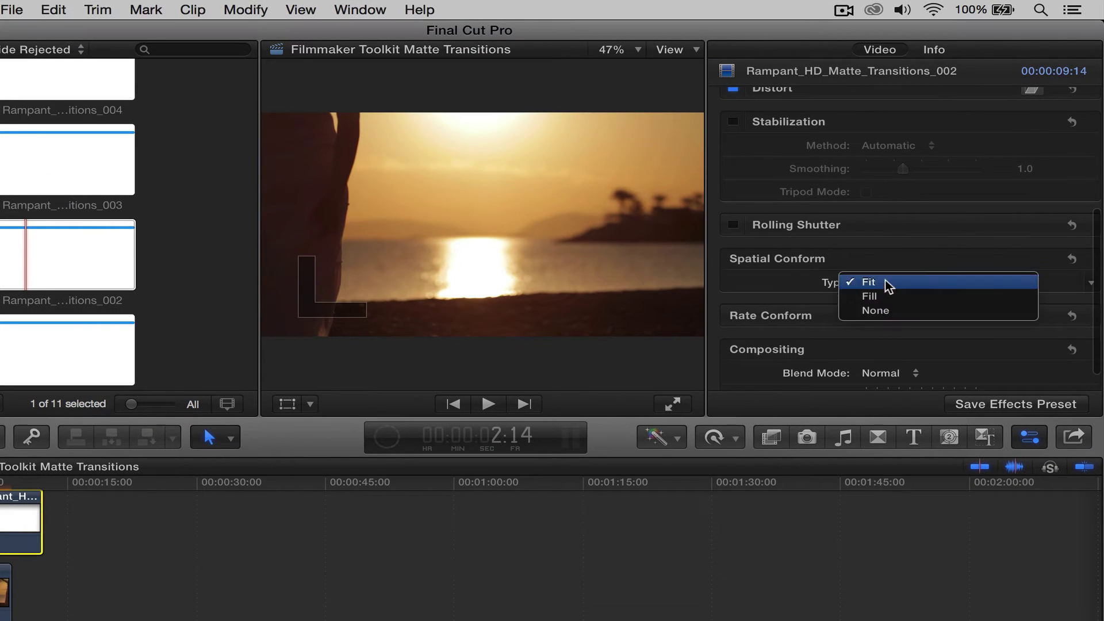
left_click(889, 315)
scroll(888, 314, "down", 1)
left_click(908, 347)
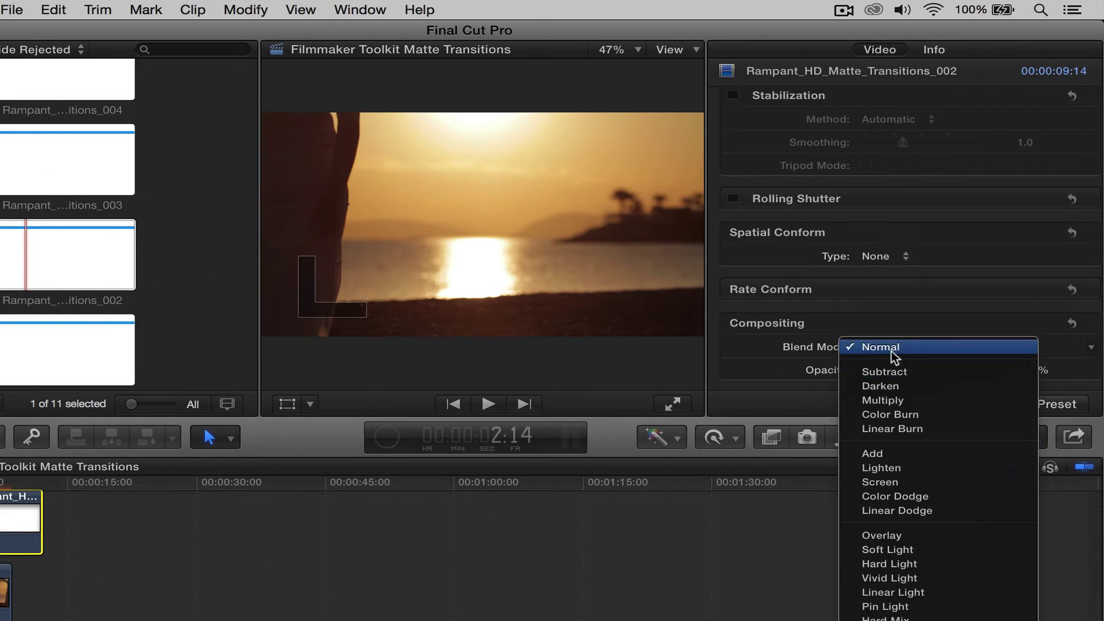
left_click(907, 597)
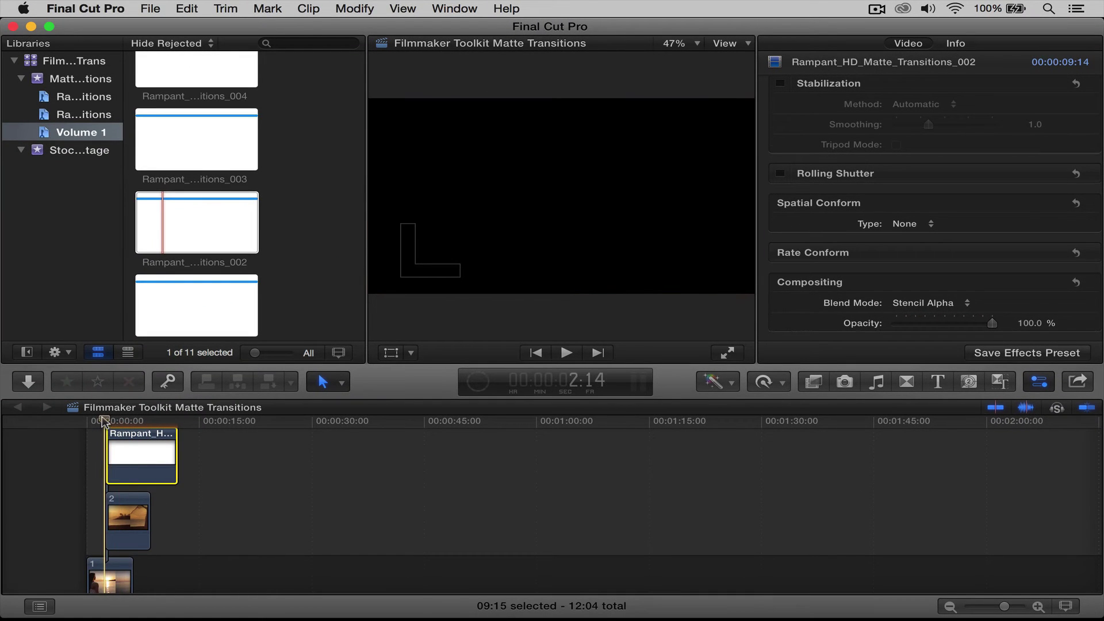
Compound the _002 matte and clip 2 as 'Filmmaker Toolkit Matte Transitions Clip 1' and play it from the start.
left_click_drag(104, 421, 119, 423)
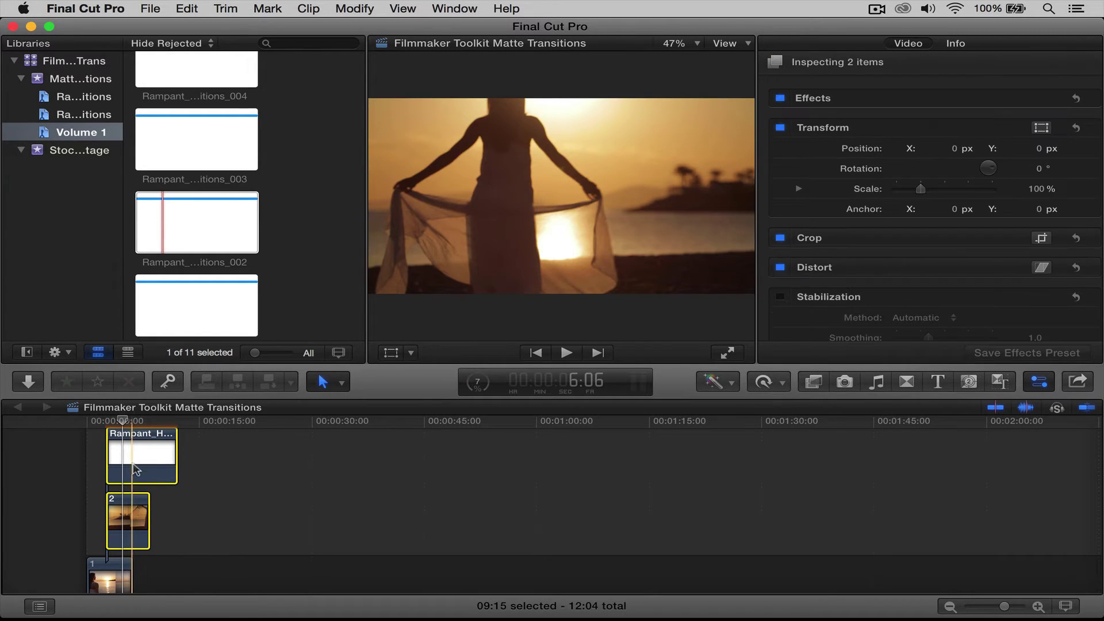
right_click(131, 499)
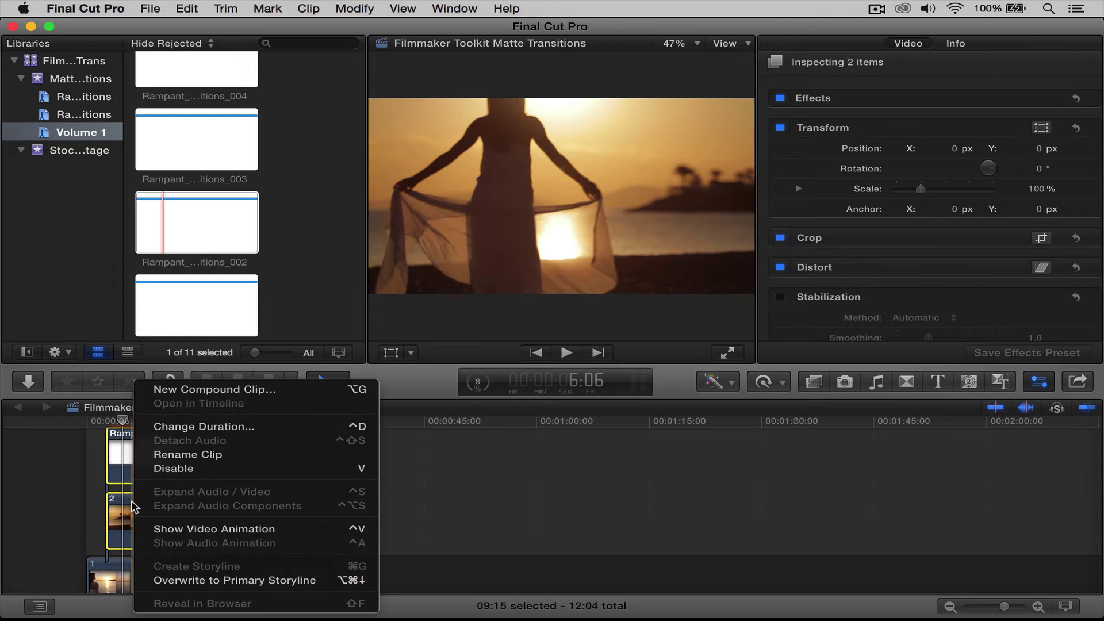
left_click(165, 389)
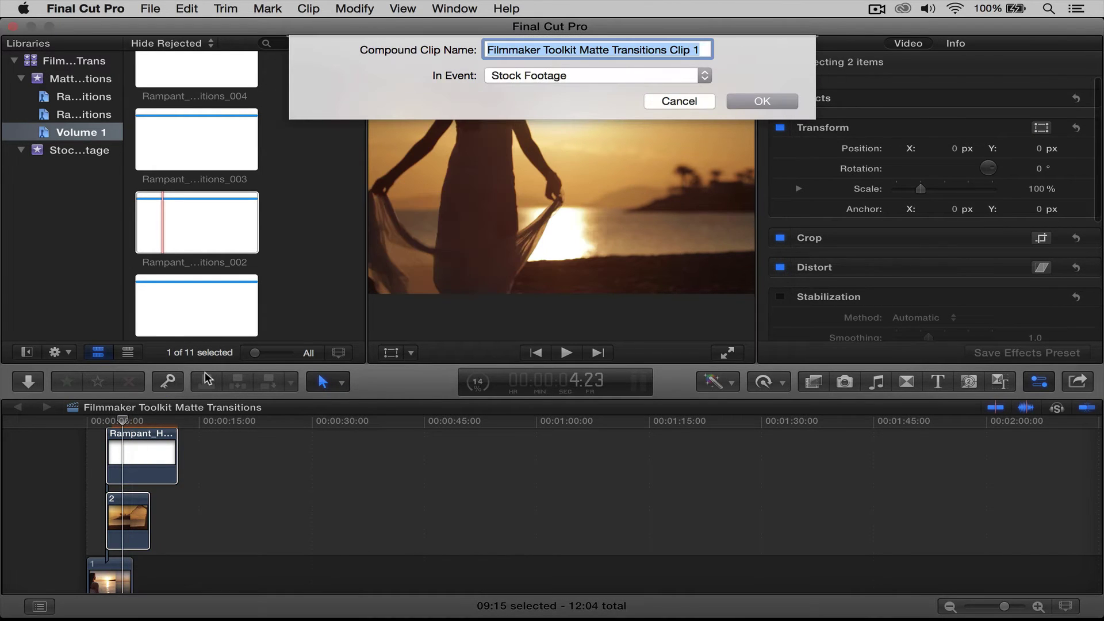
key("Return")
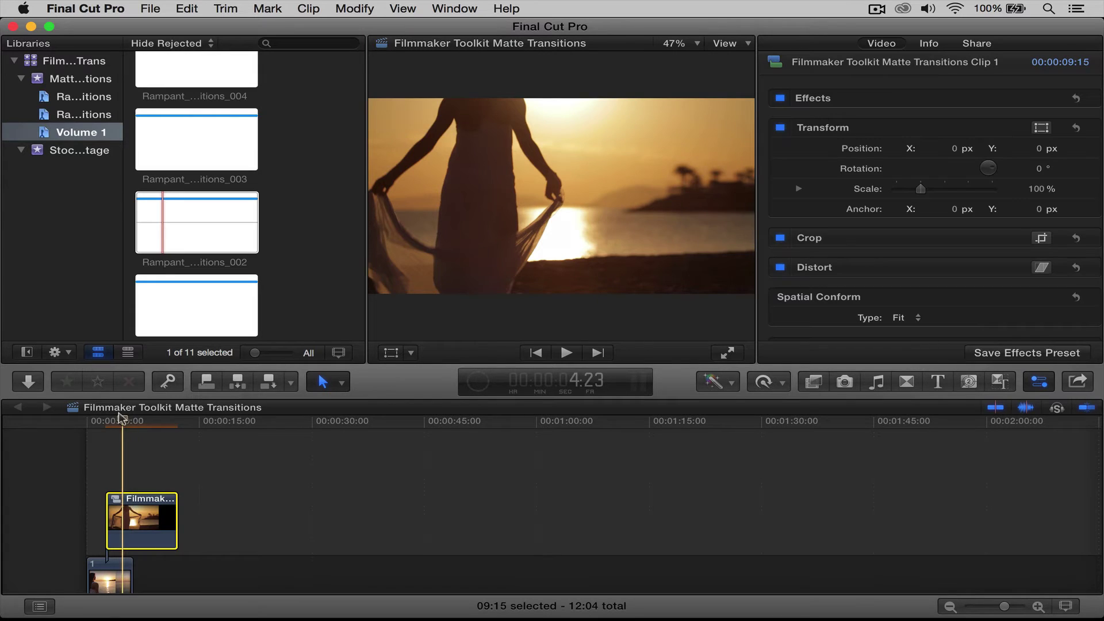
left_click_drag(119, 418, 80, 425)
key("space")
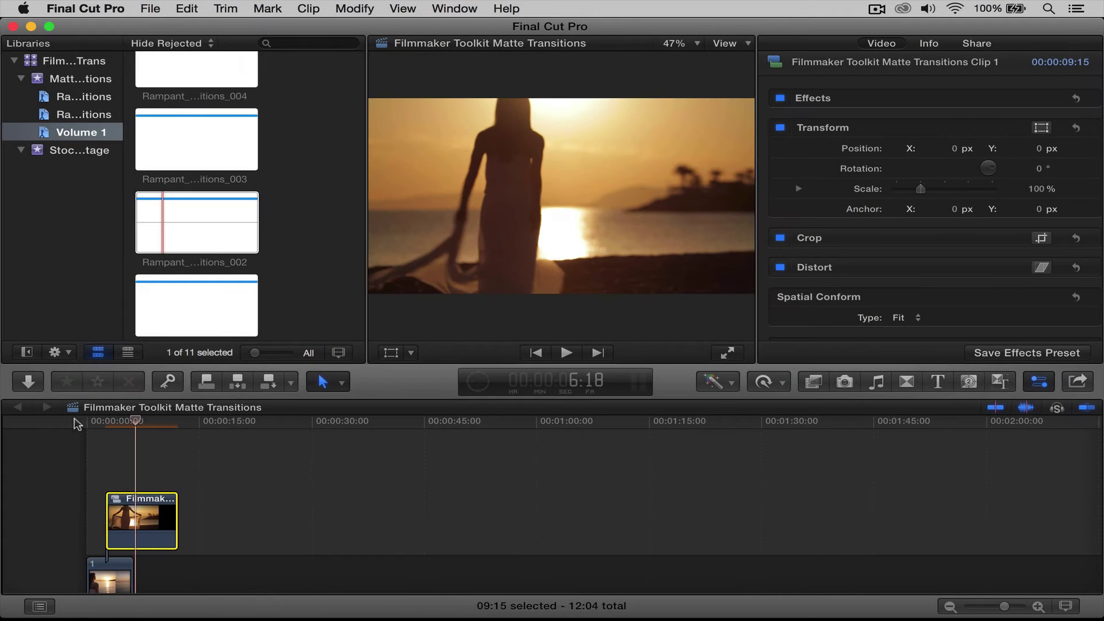
Undo back to clip 2 alone and place the _001 matte above it at the start.
key("super+z")
key("super+z")
key("super+z")
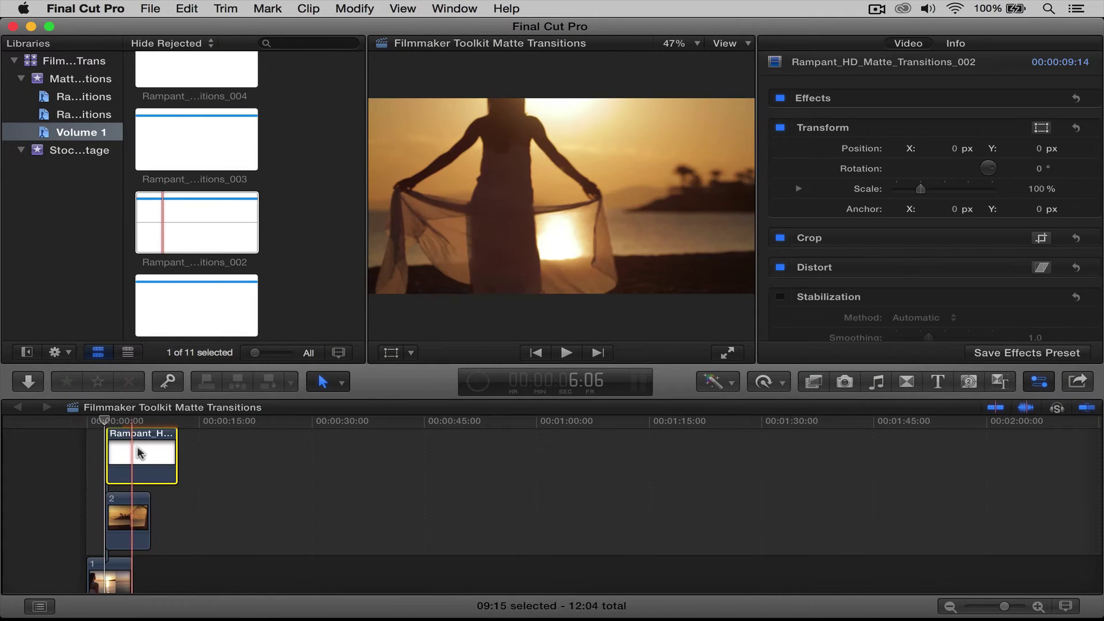
scroll(238, 238, "down", 3)
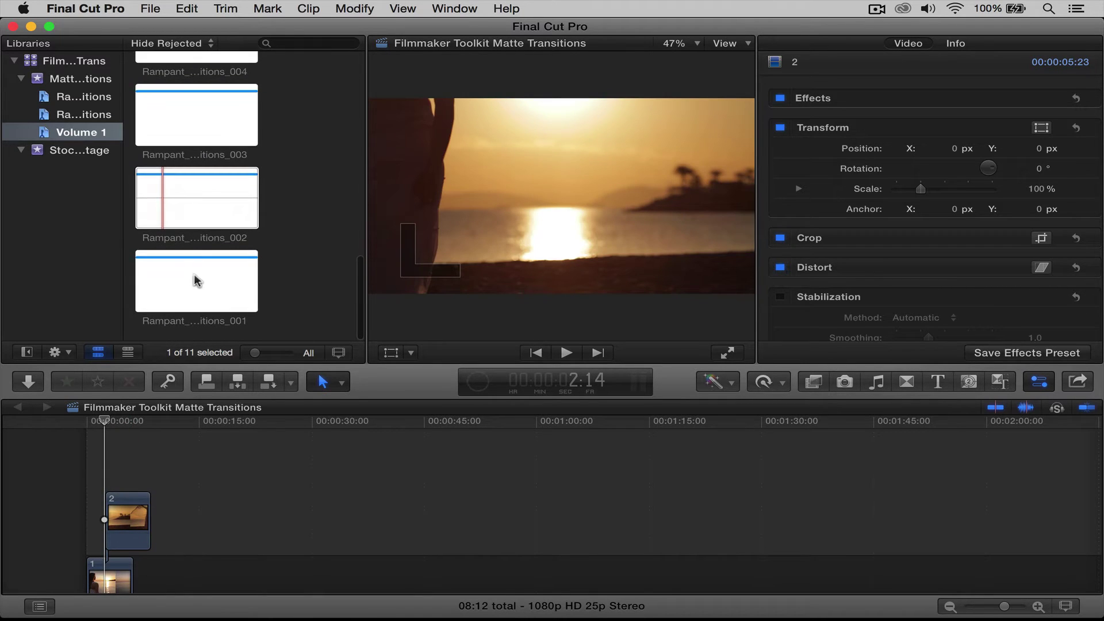
left_click_drag(111, 425, 113, 458)
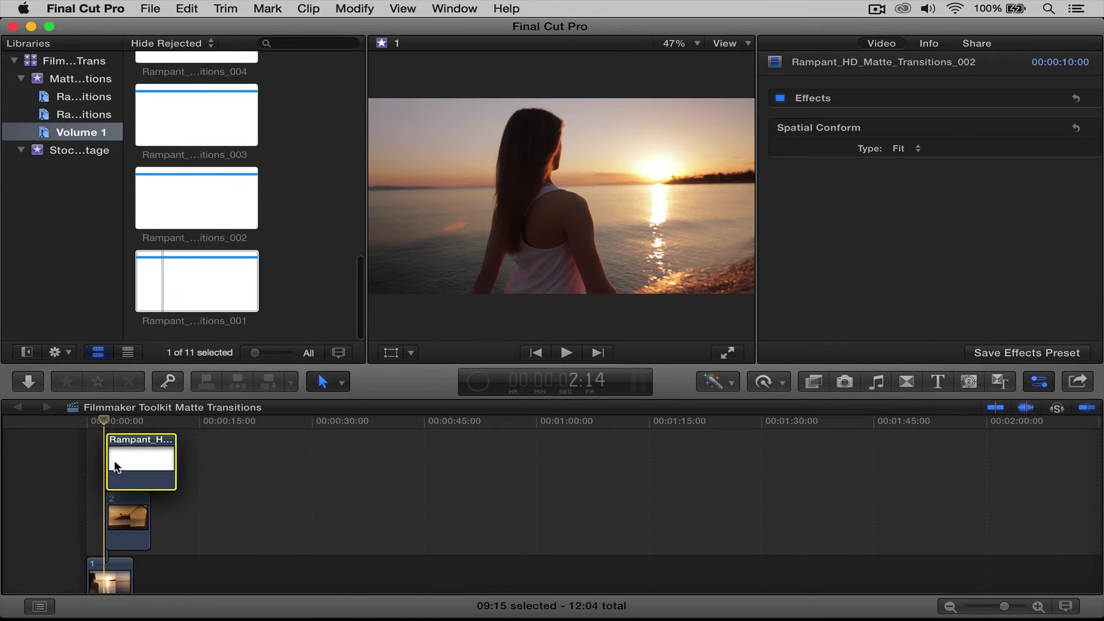
left_click(113, 460)
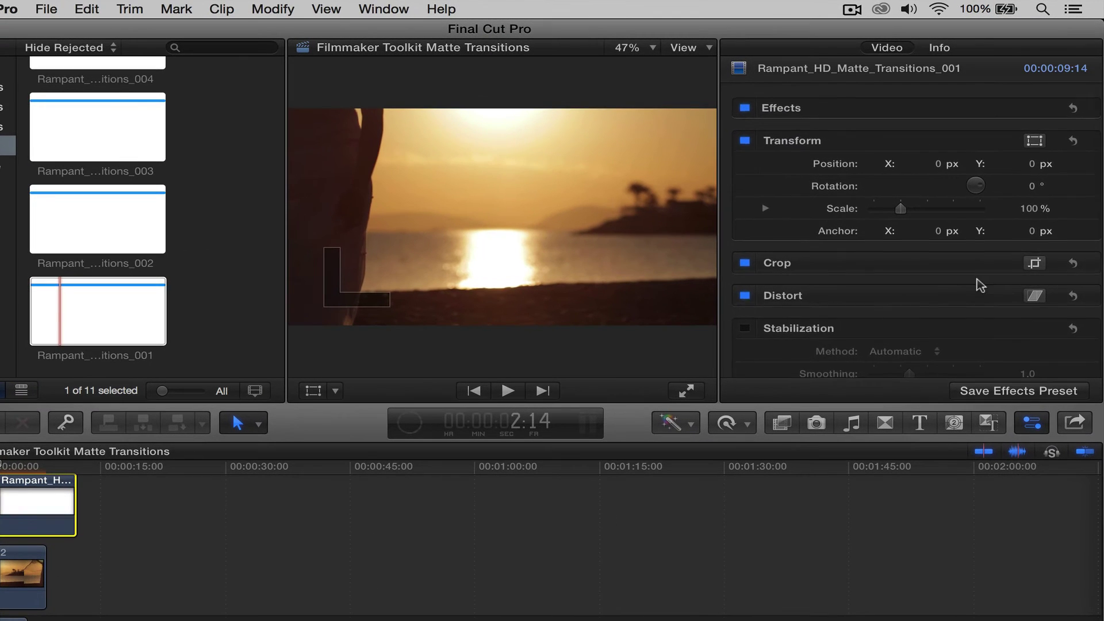
Set the _001 matte's Spatial Conform to None and Blend Mode to Stencil Alpha.
scroll(911, 230, "down", 5)
left_click(888, 251)
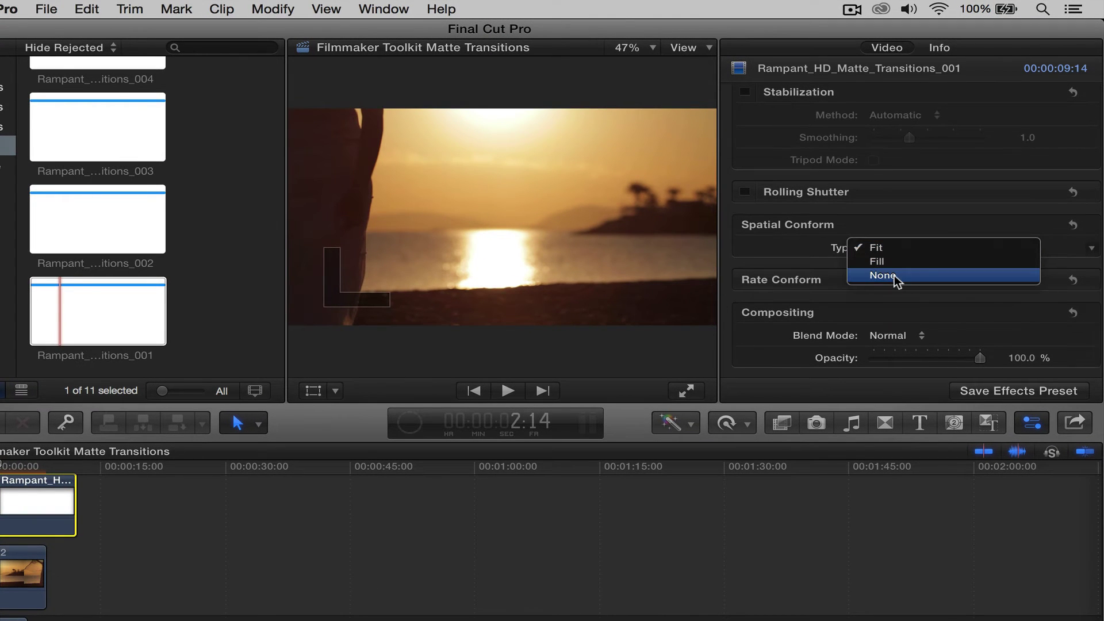
left_click(894, 276)
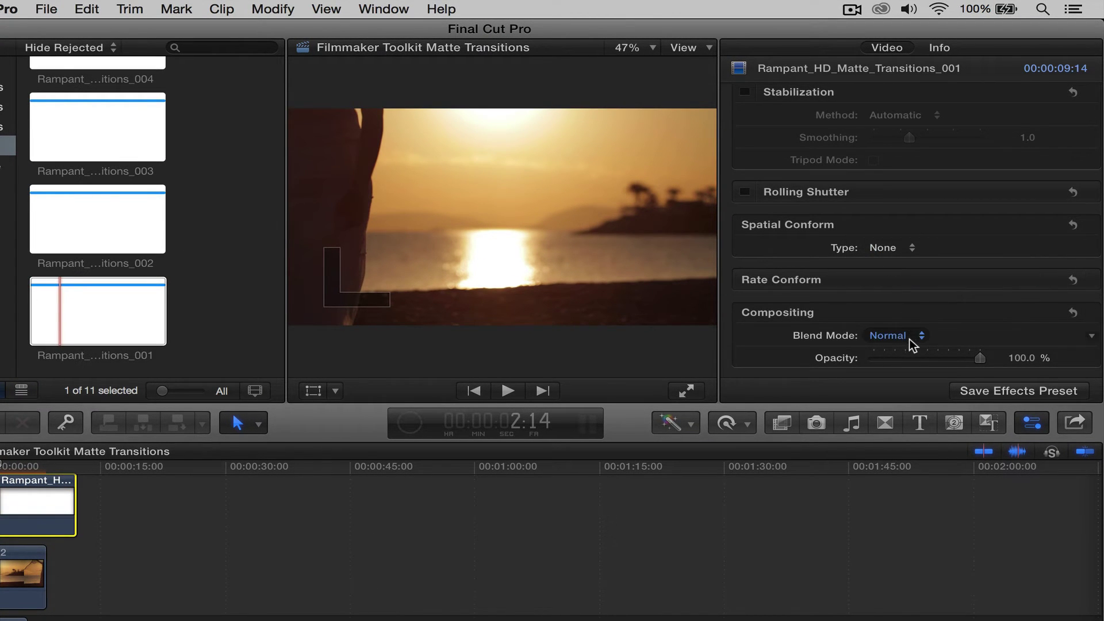
left_click(911, 341)
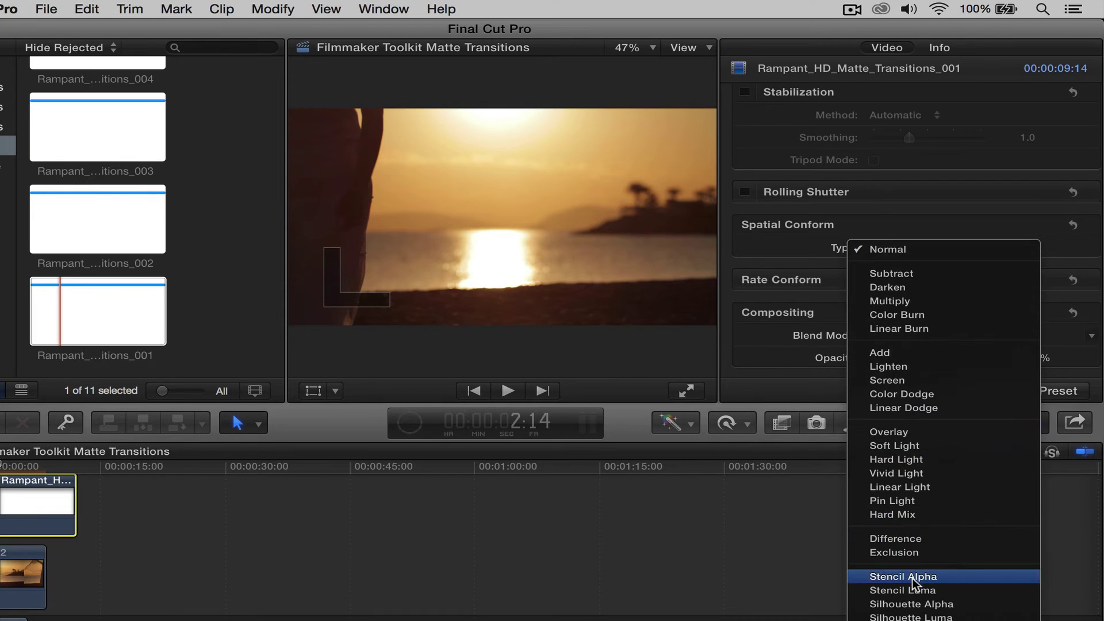
left_click(911, 576)
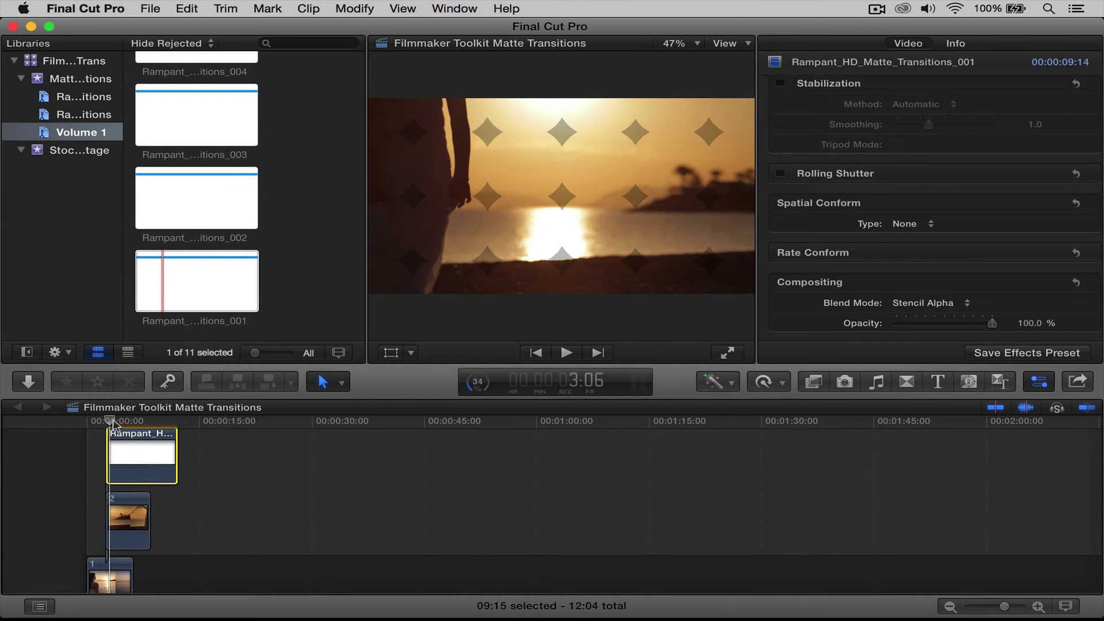
Try compounding the _001 matte with clip 2 under the default name, then select the _001 matte.
left_click(123, 501, "super")
right_click(123, 501)
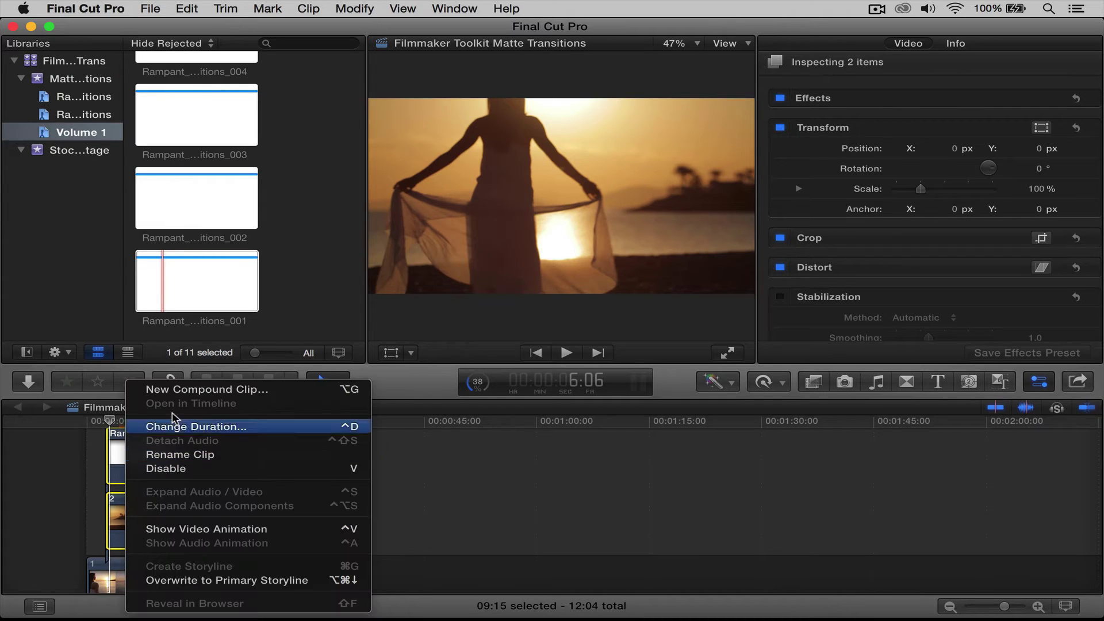
left_click(177, 390)
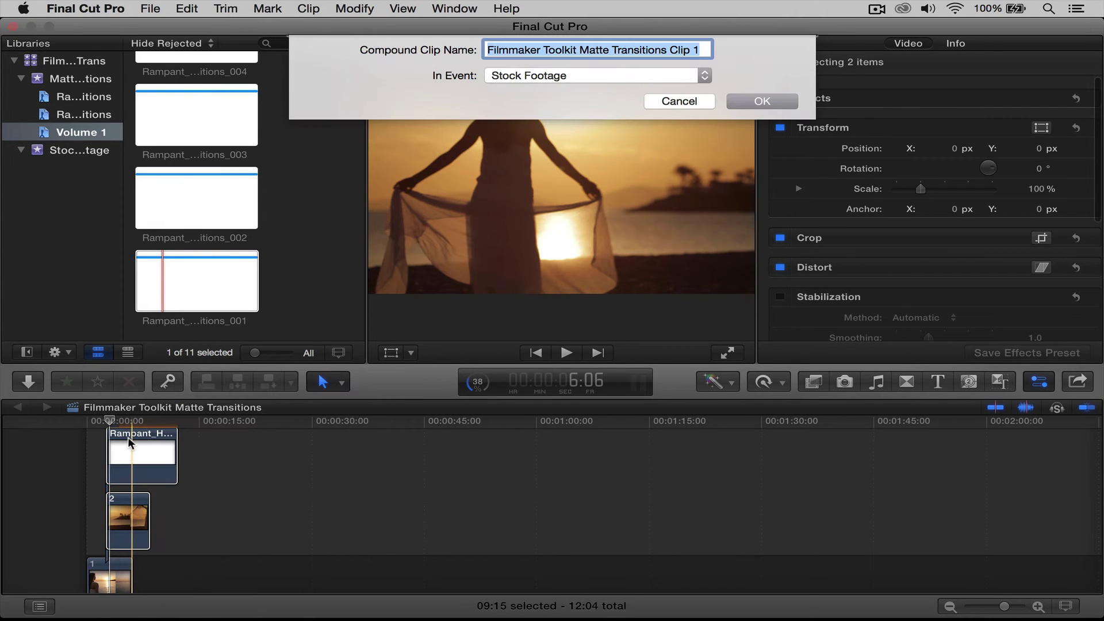
key("Return")
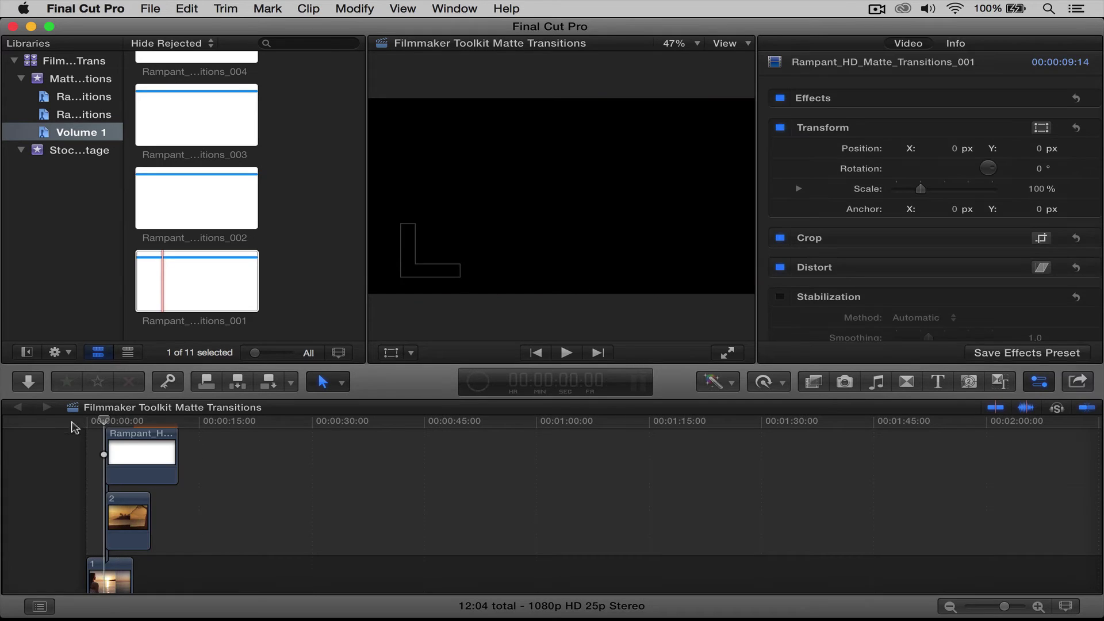
left_click(130, 446)
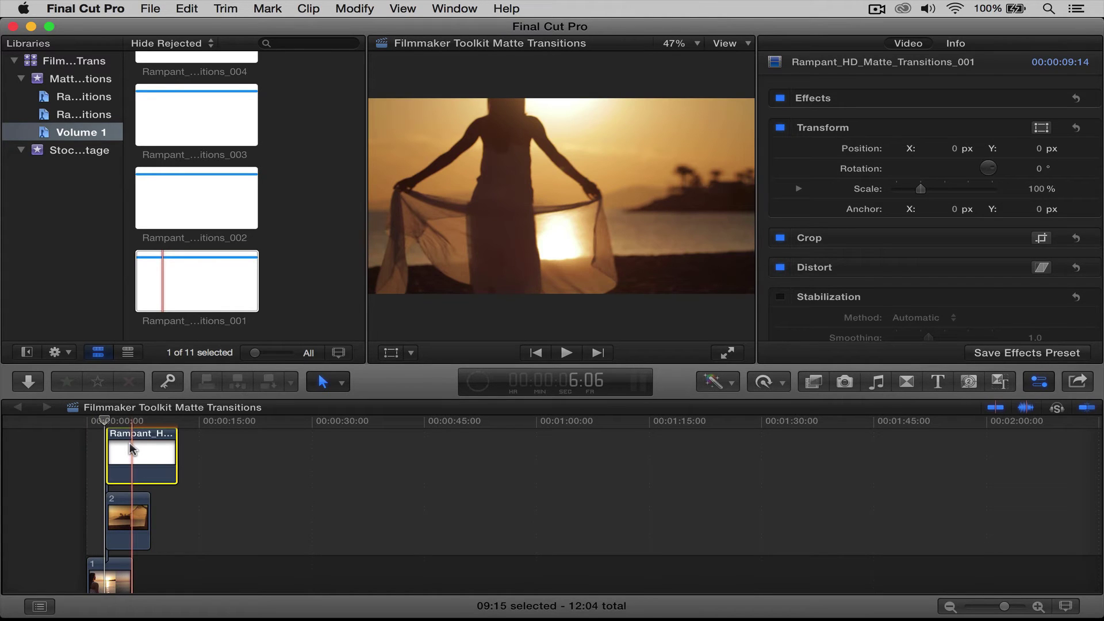
Delete the _001 matte and connect soft matte clip 010 above clip 2 at the playhead.
key("Delete")
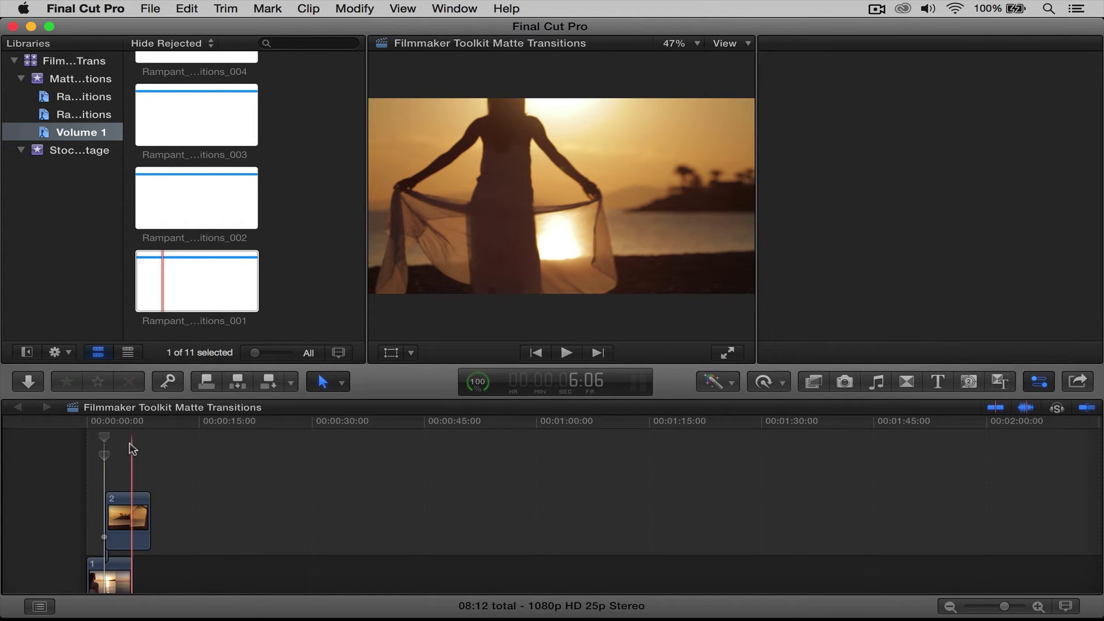
left_click(89, 116)
scroll(173, 161, "up", 10)
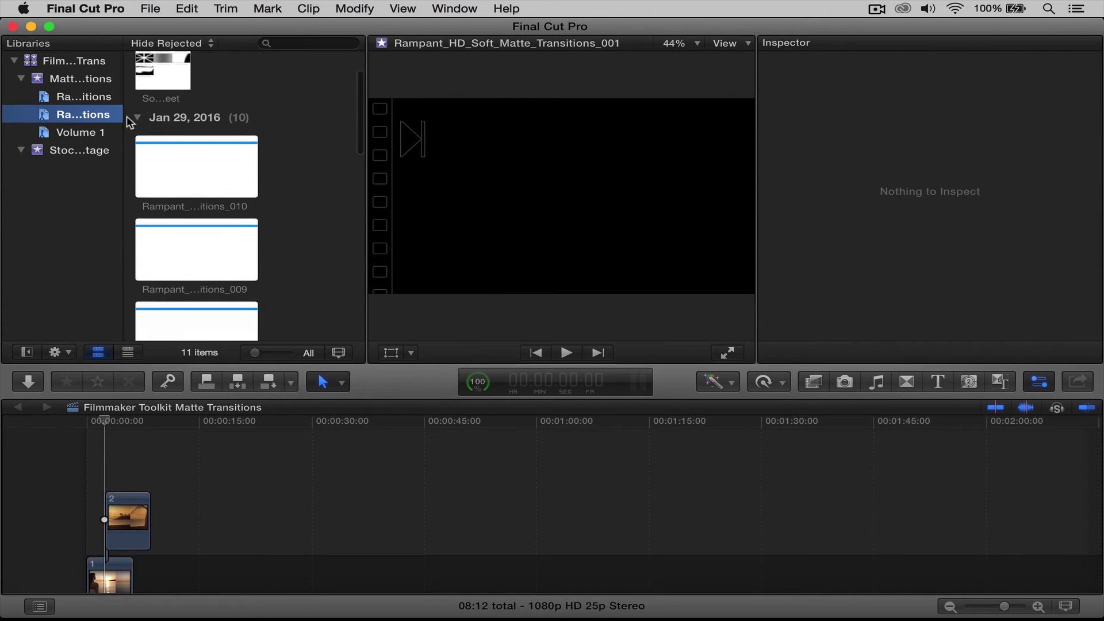
left_click(175, 187)
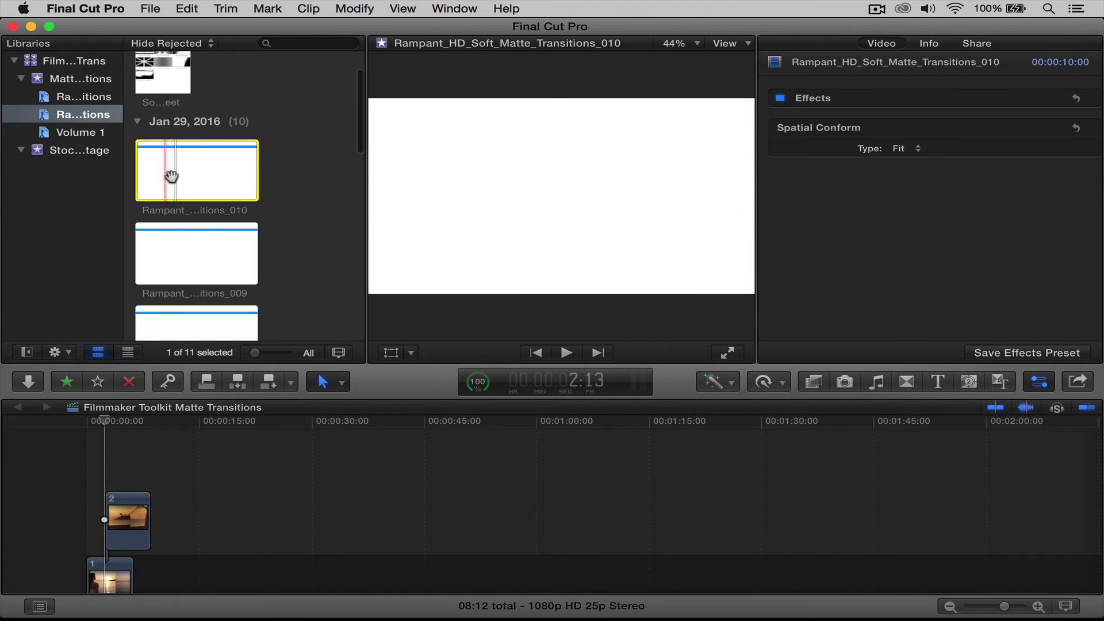
key("q")
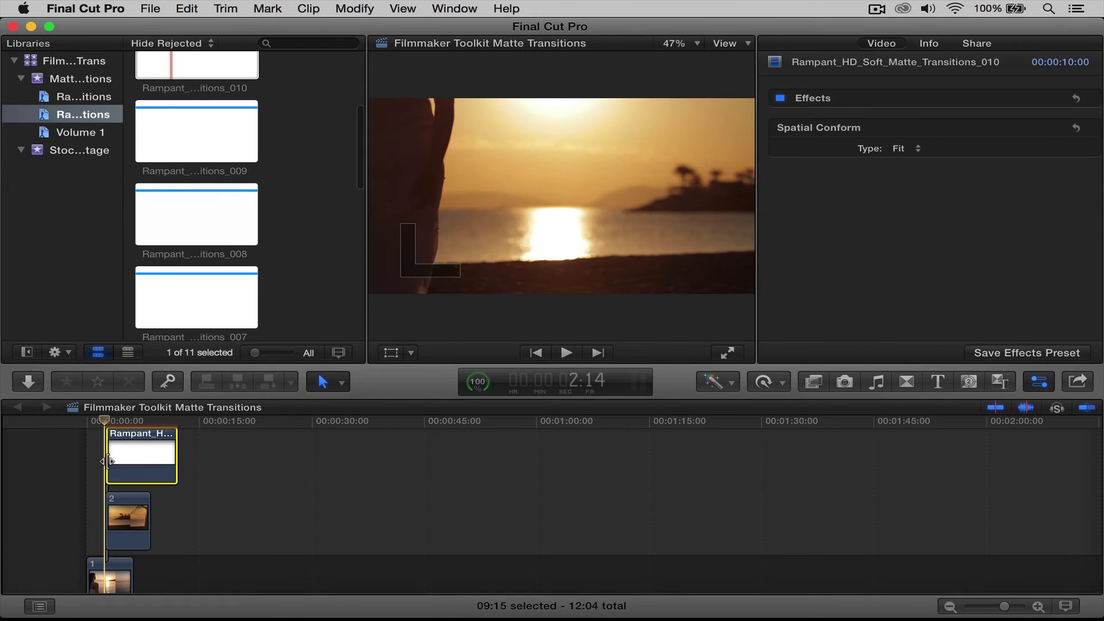
left_click_drag(118, 452, 129, 453)
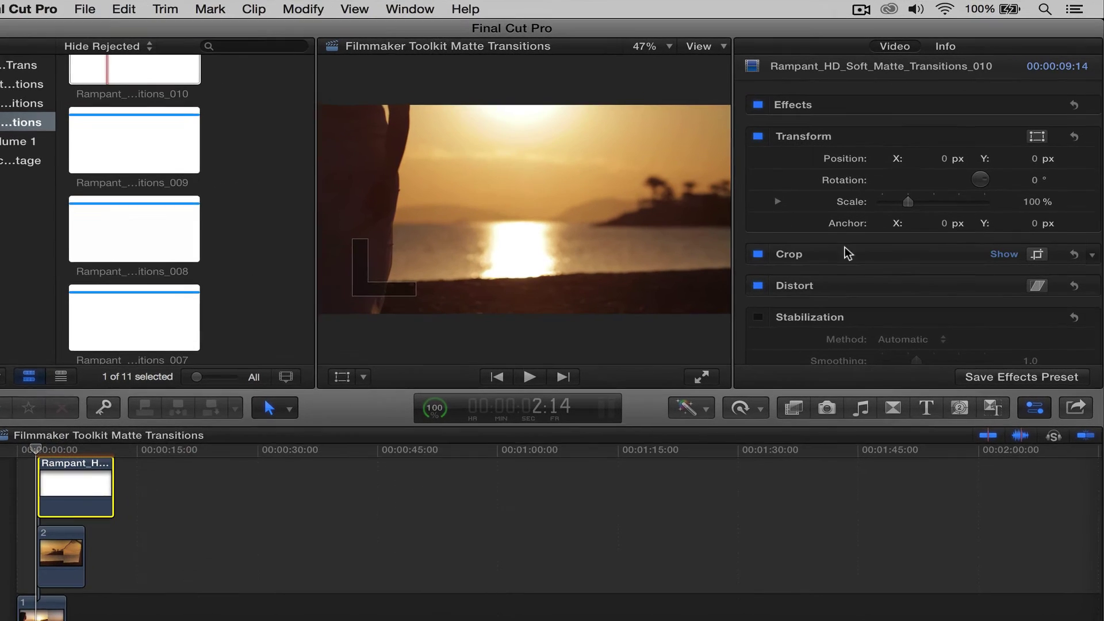
Give soft matte 010 Spatial Conform None and Stencil Alpha blending, then preview the transition.
scroll(885, 253, "down", 5)
left_click(899, 261)
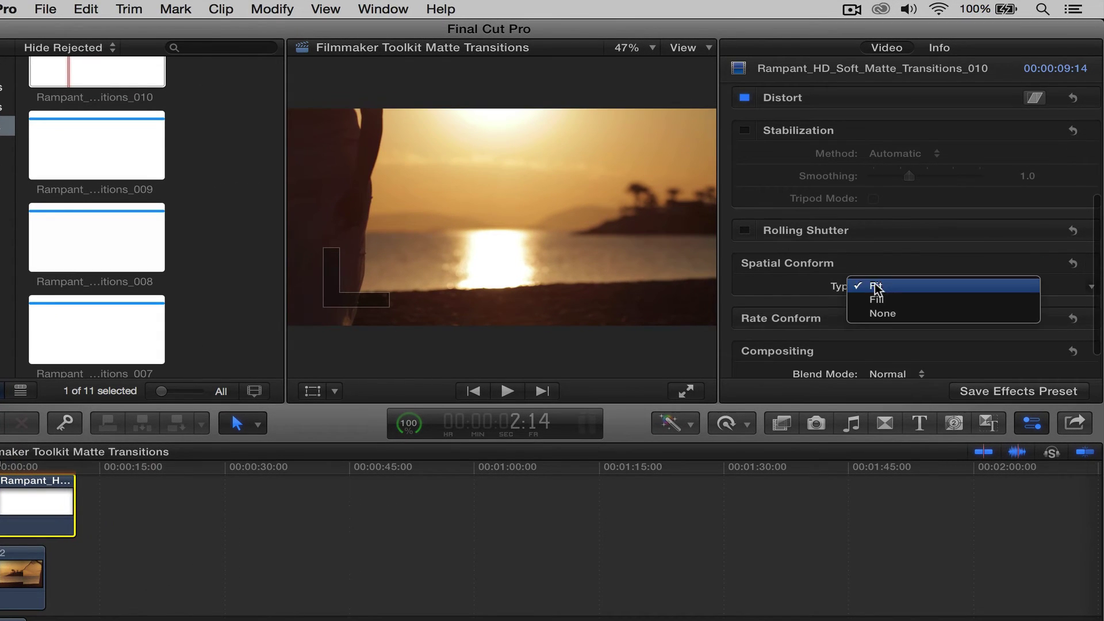
left_click(883, 313)
scroll(889, 312, "down", 2)
left_click(904, 338)
scroll(920, 380, "down", 3)
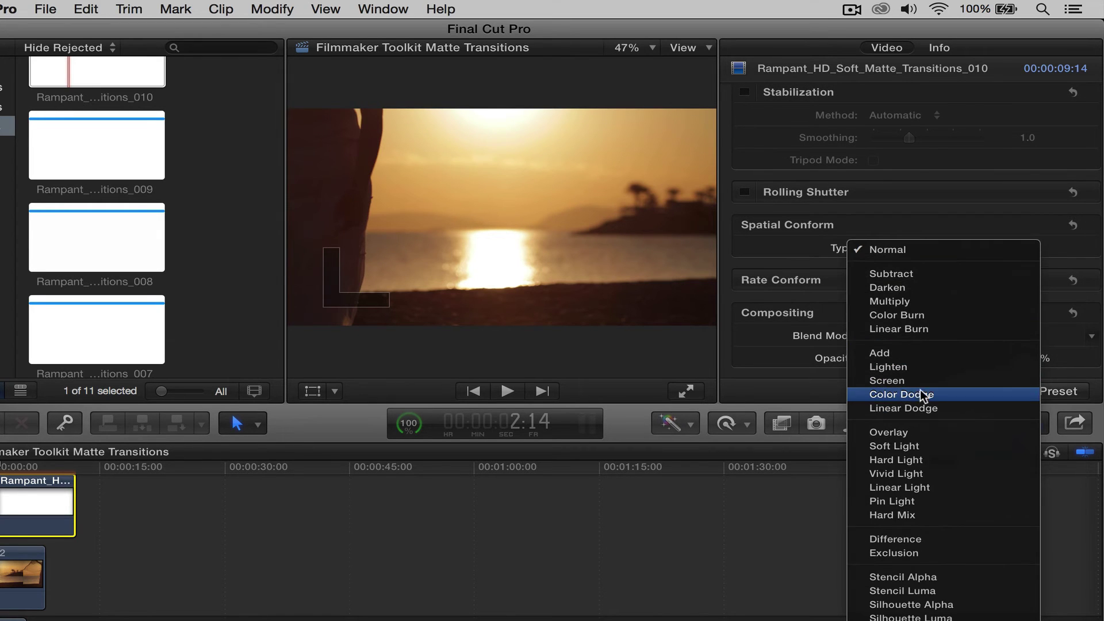
left_click(911, 576)
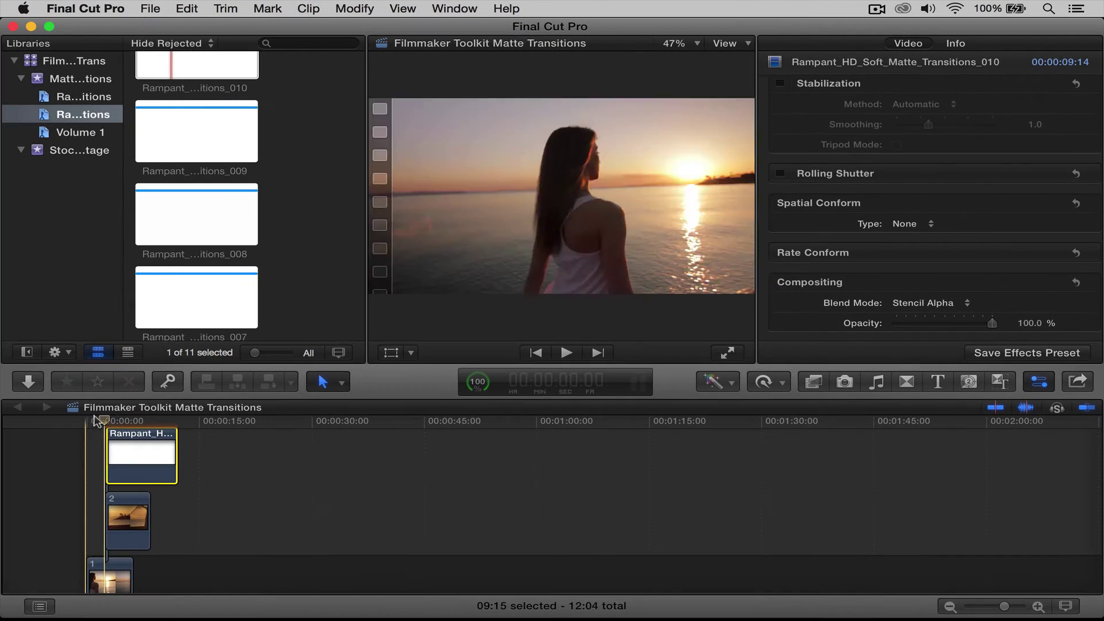
key("space")
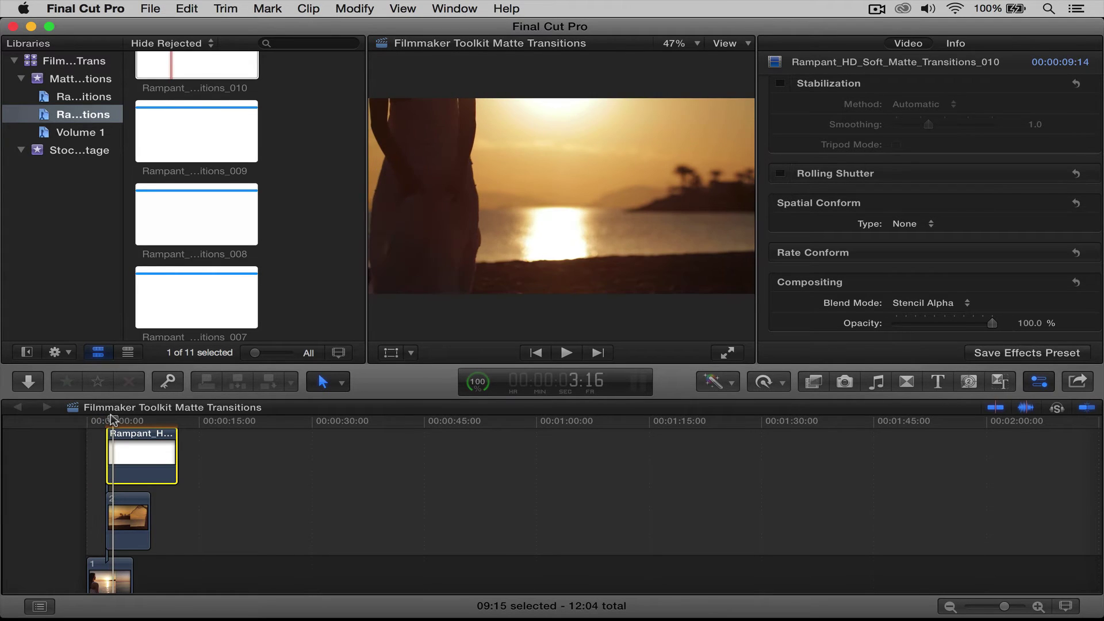
left_click(127, 513, "super")
right_click(125, 509)
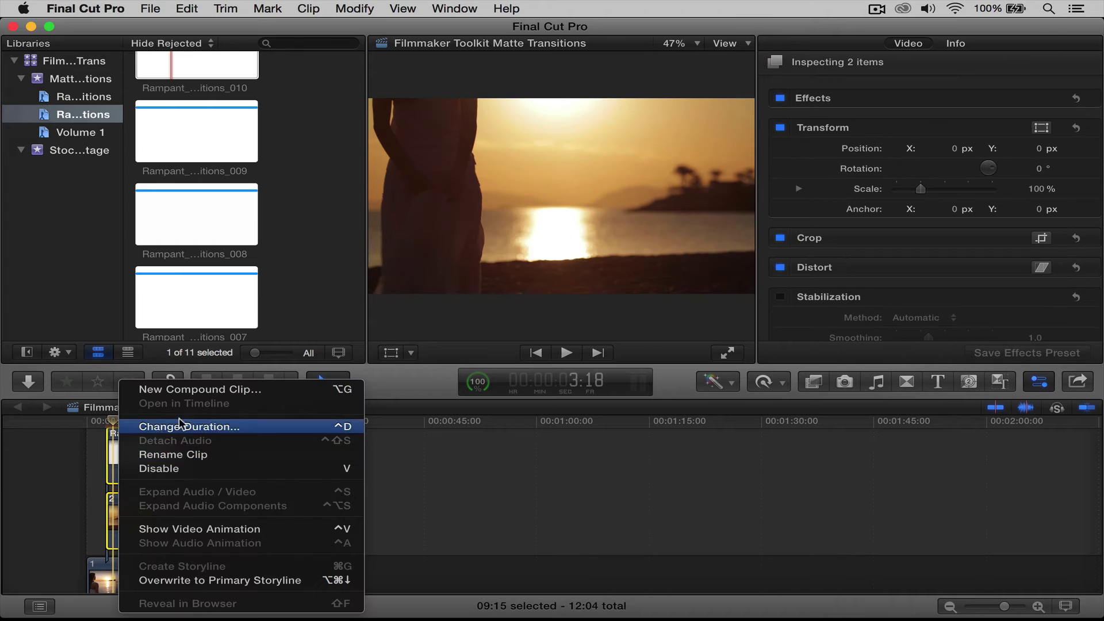
left_click(166, 390)
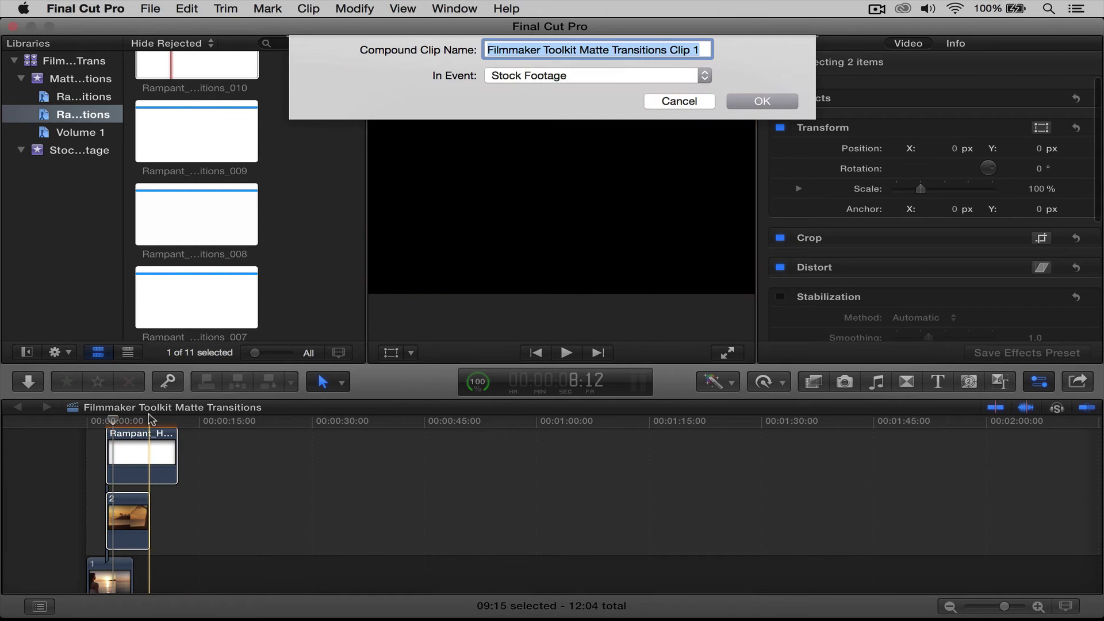
key("Return")
left_click(77, 420)
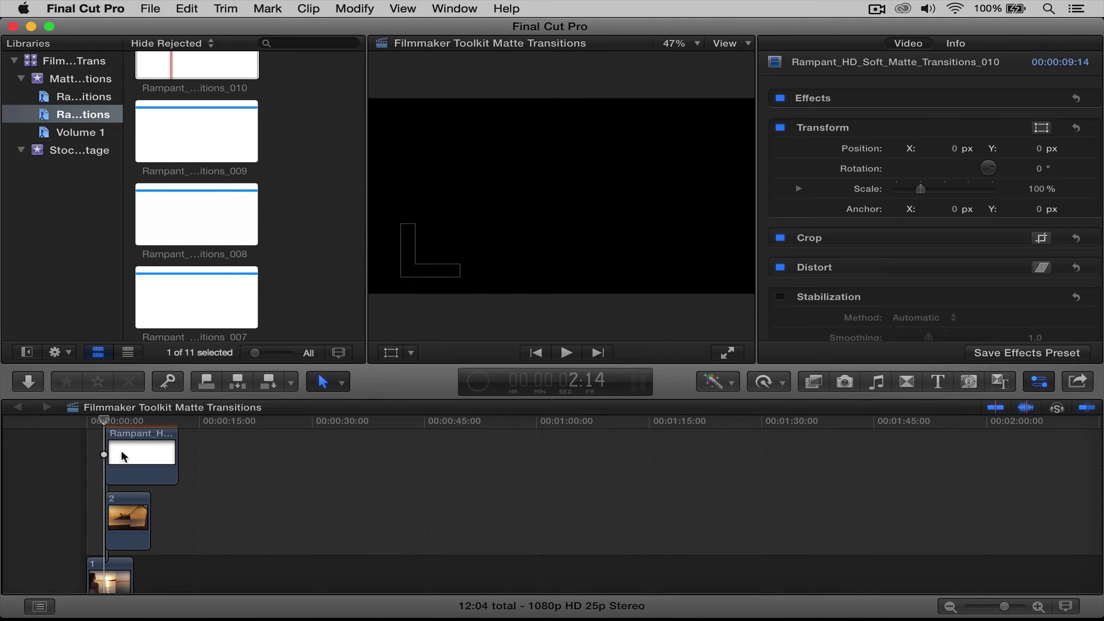
left_click(135, 456)
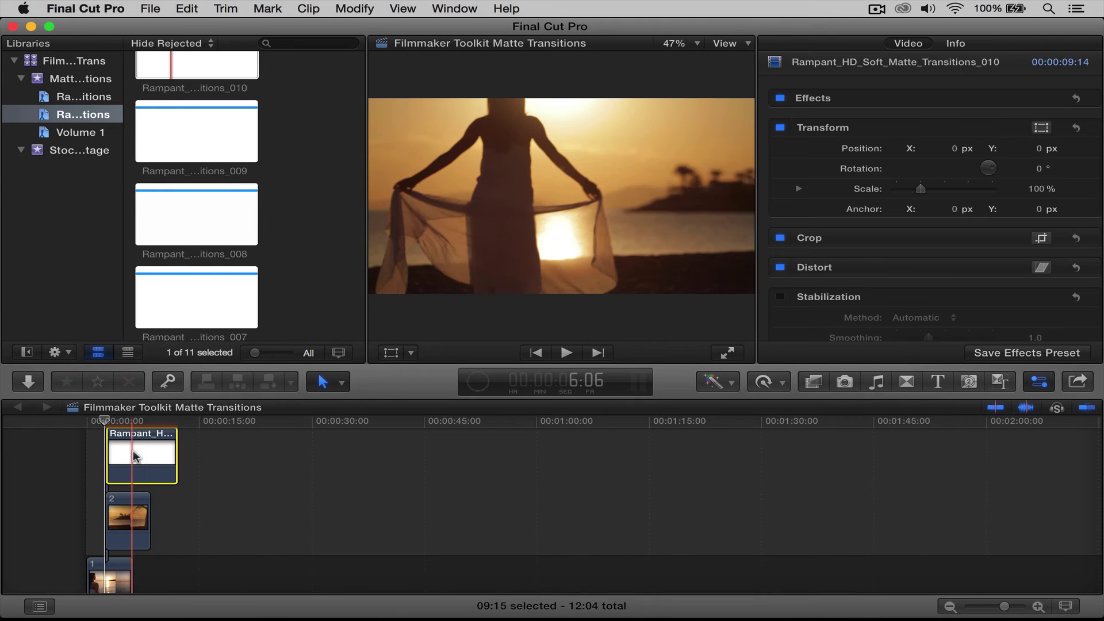
Delete the soft matte and place the paint transition Fast_002 above clip 2.
key("Delete")
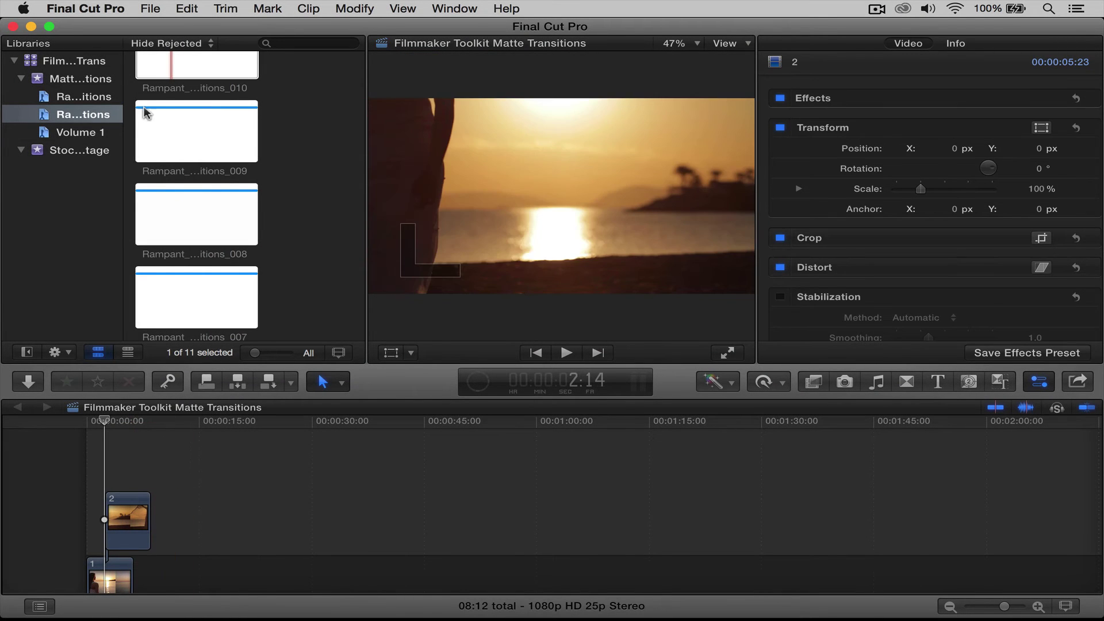
left_click(90, 98)
scroll(170, 201, "up", 5)
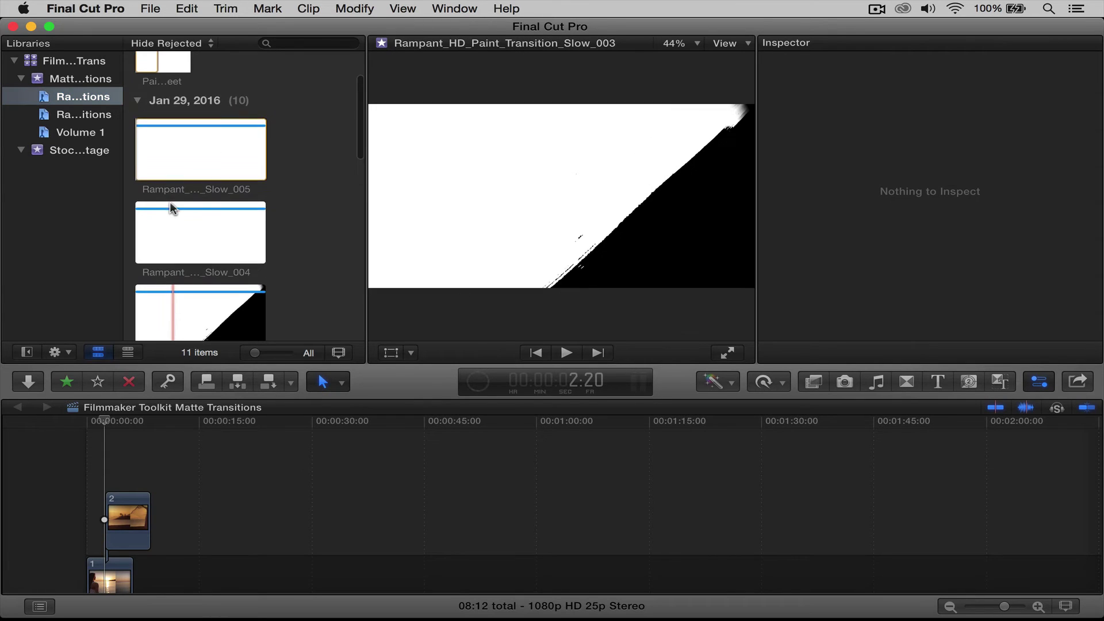
scroll(171, 212, "down", 3)
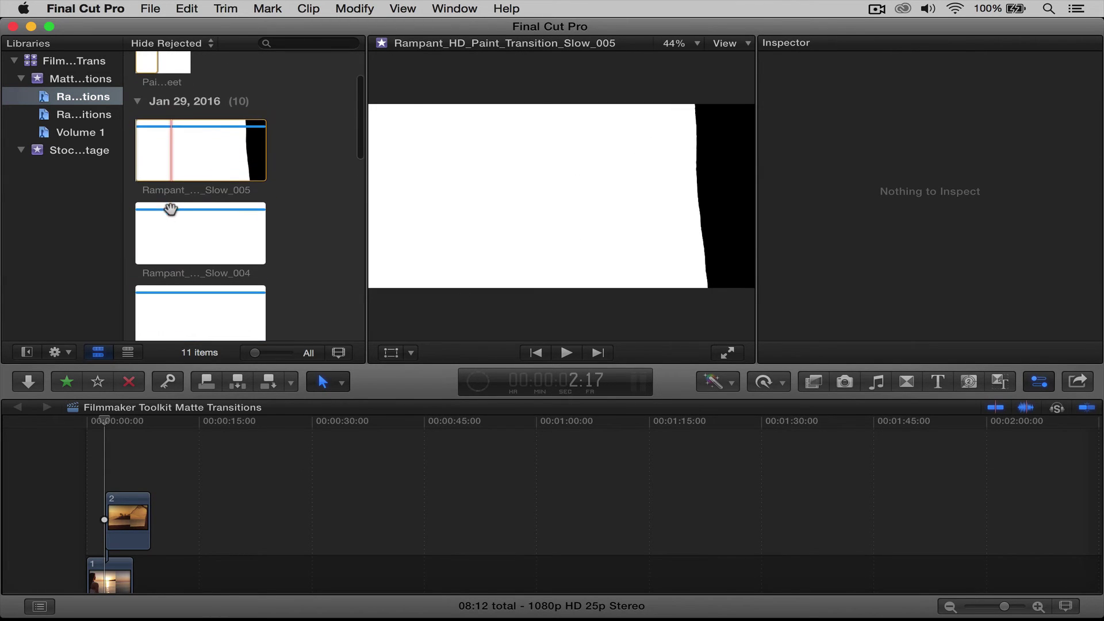
scroll(187, 197, "down", 8)
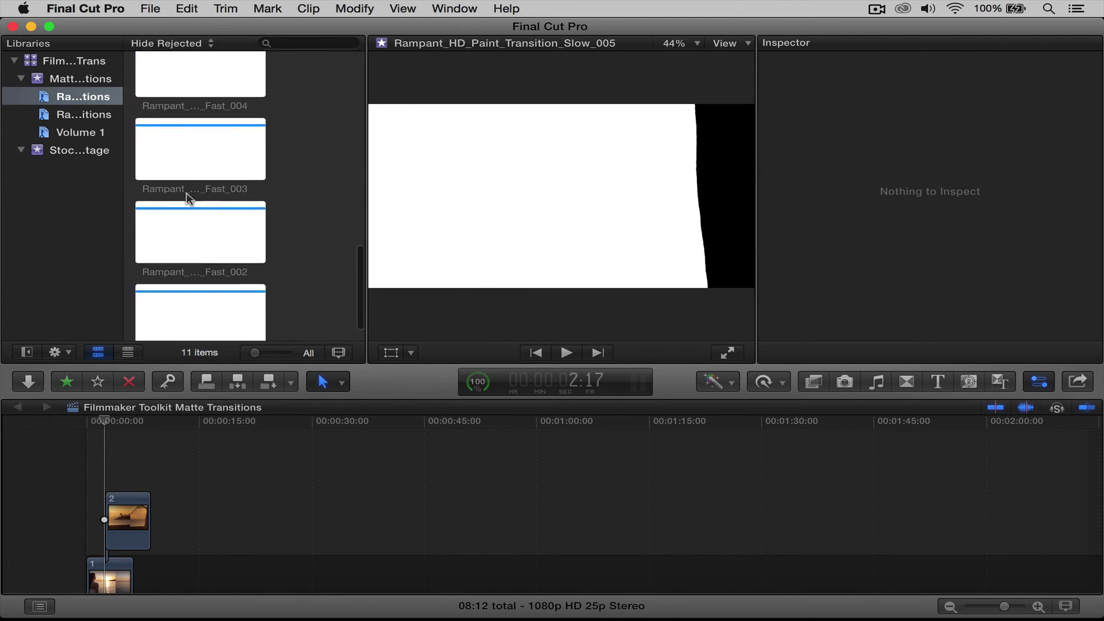
left_click(202, 235)
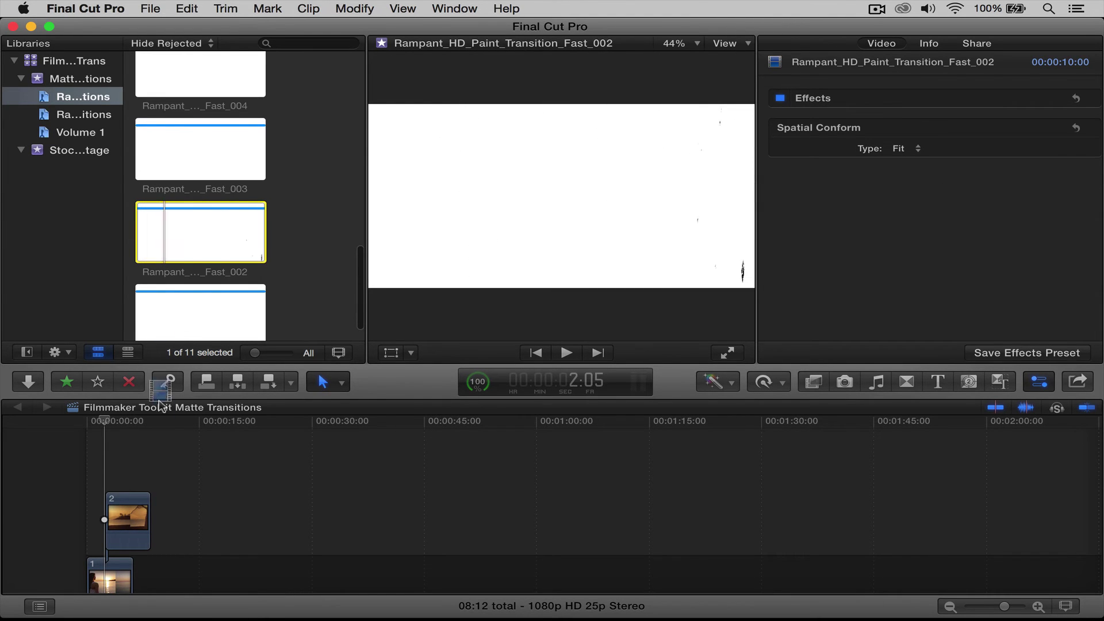
left_click_drag(163, 411, 118, 460)
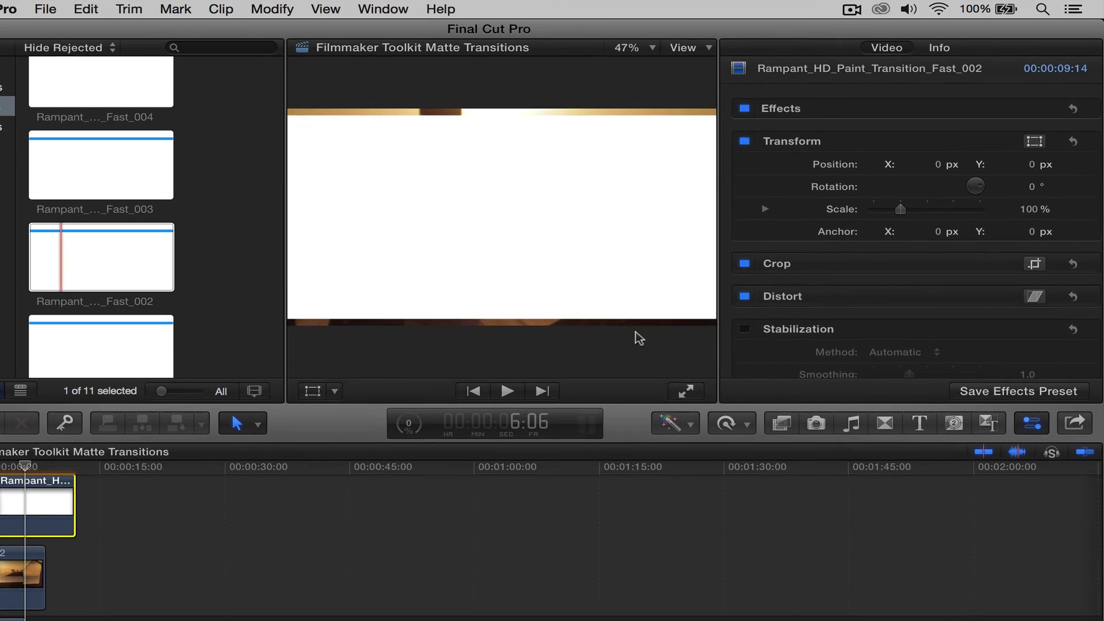
Set Fast_002 to Spatial Conform None and Stencil Alpha blending, then preview it from the start.
scroll(912, 220, "down", 5)
left_click(912, 246)
left_click(888, 288)
left_click(883, 270)
scroll(896, 322, "down", 1)
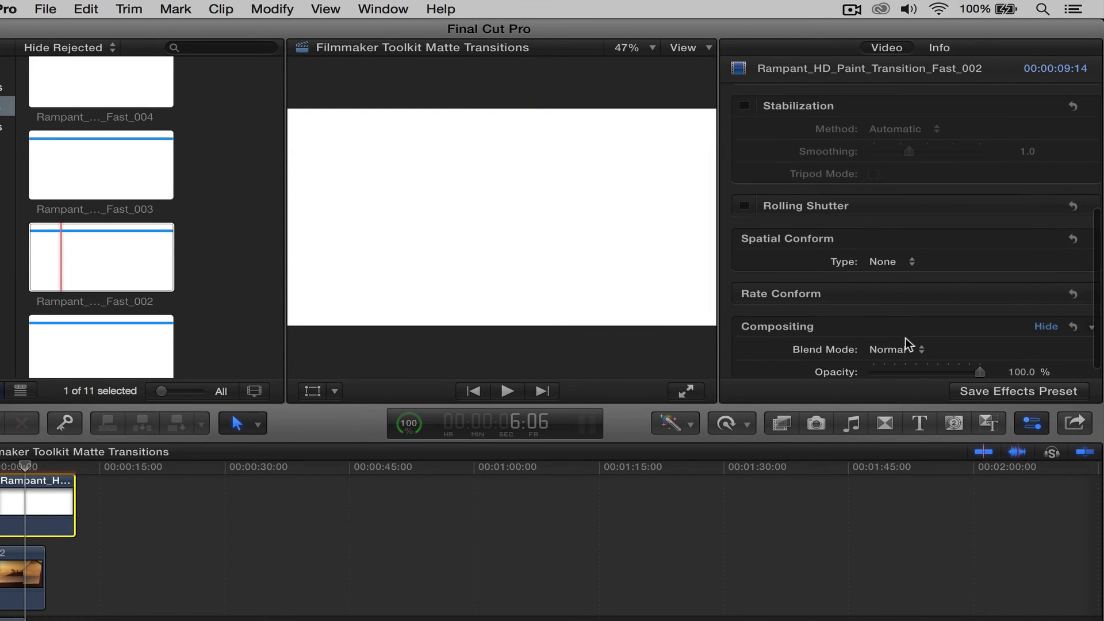
left_click(904, 349)
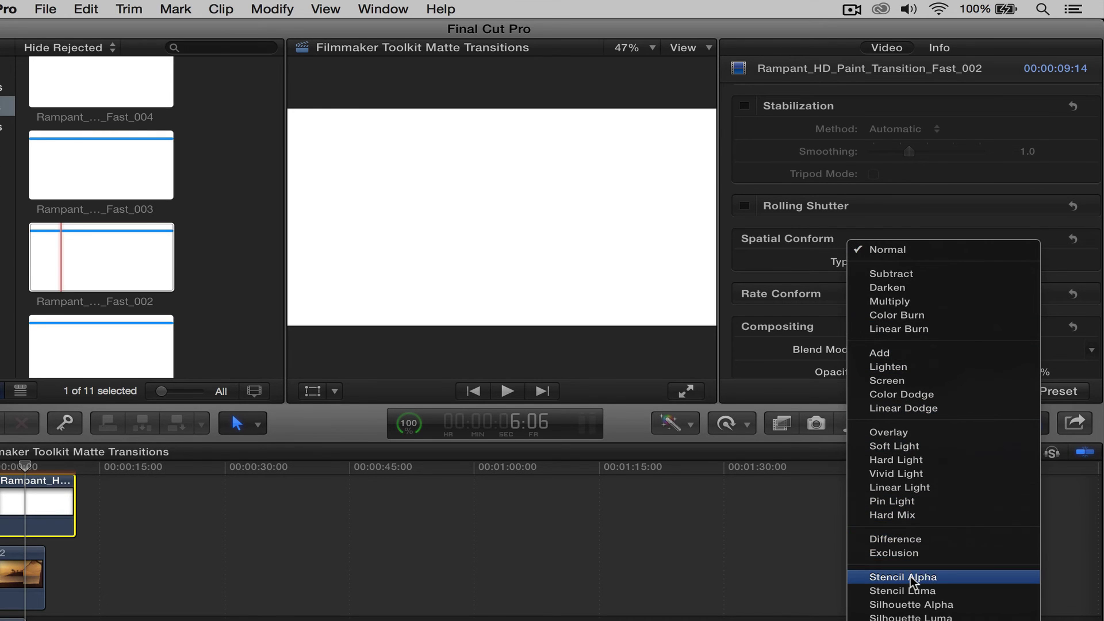
left_click(909, 576)
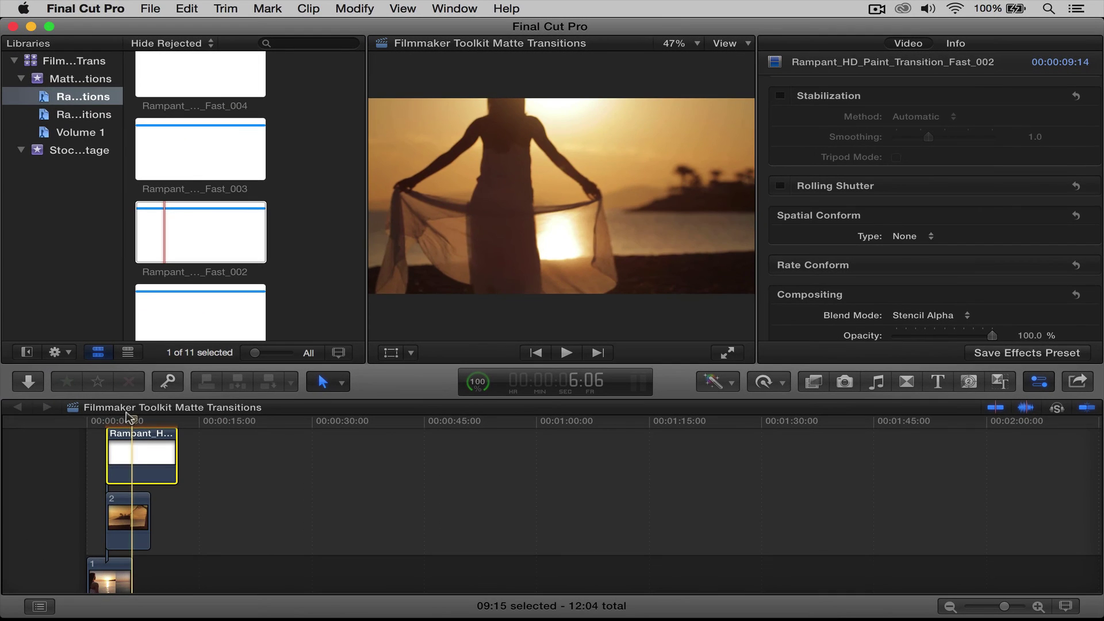
left_click(103, 418)
key("space")
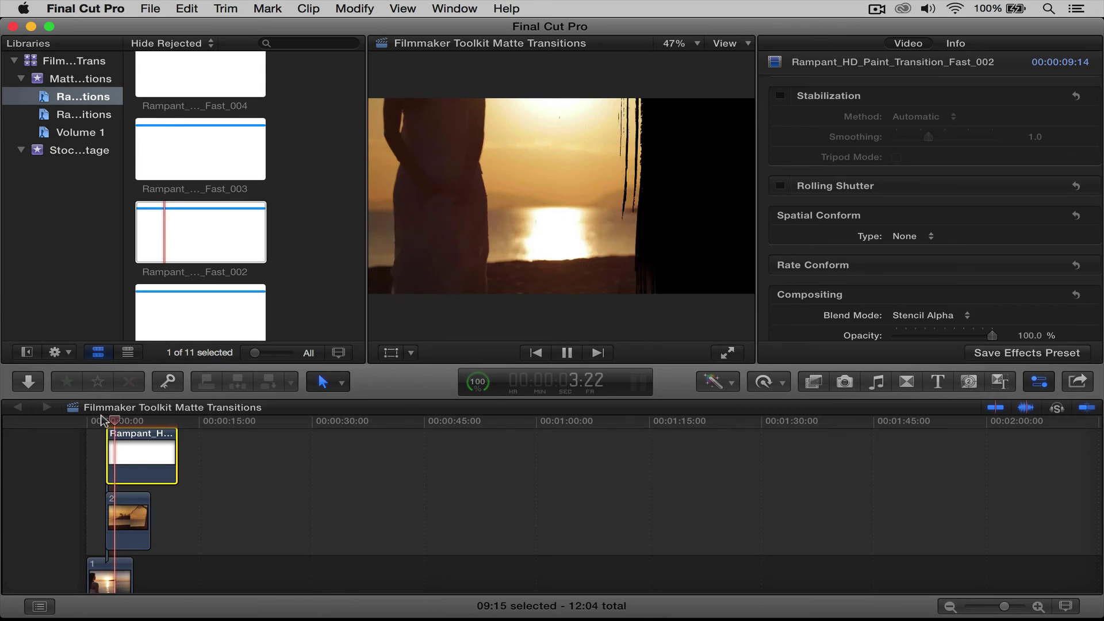
key("space")
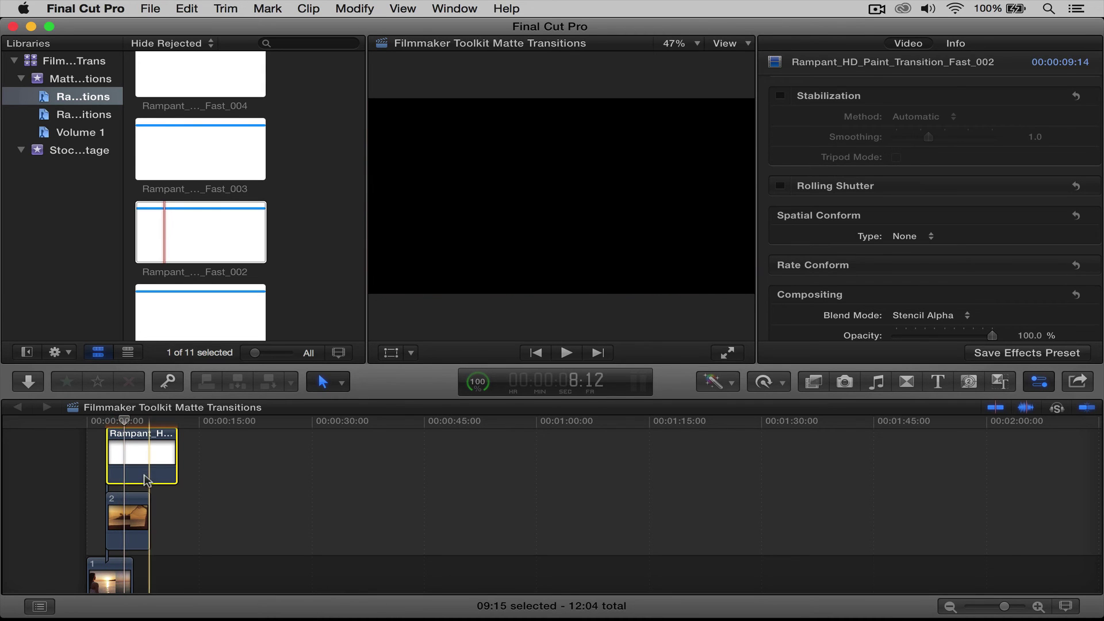
Compound the Fast_002 paint transition with sunset clip 2 as 'Filmmaker Toolkit Matte Transitions Clip 1', then preview it from the start.
left_click(130, 512, "super")
right_click(131, 514)
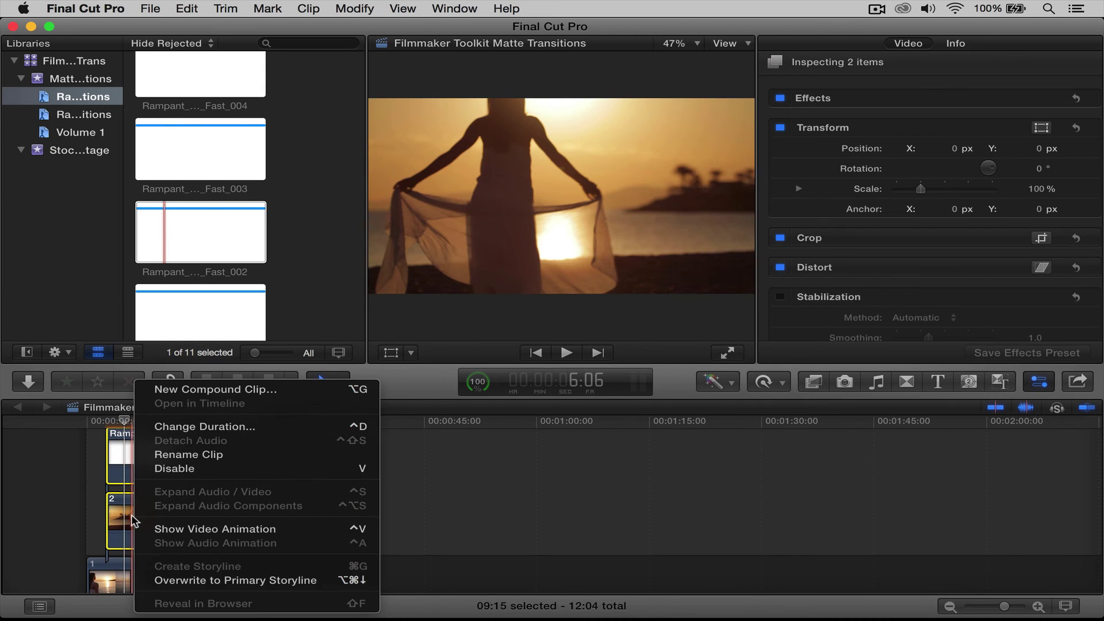
left_click(181, 388)
key("Escape")
left_click_drag(125, 419, 85, 423)
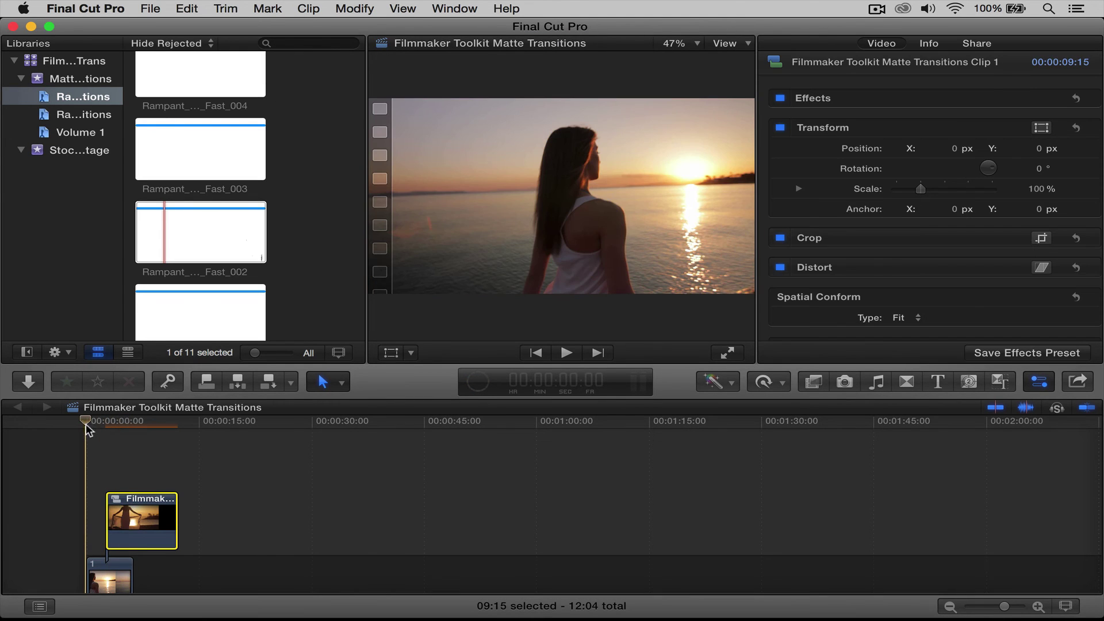
key("space")
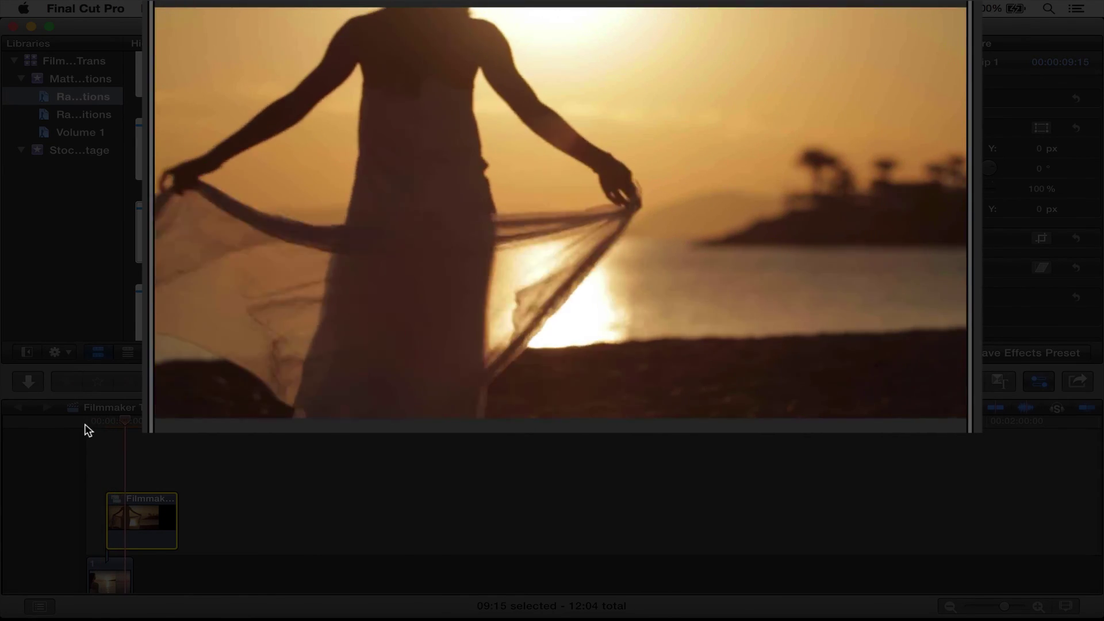
key("space")
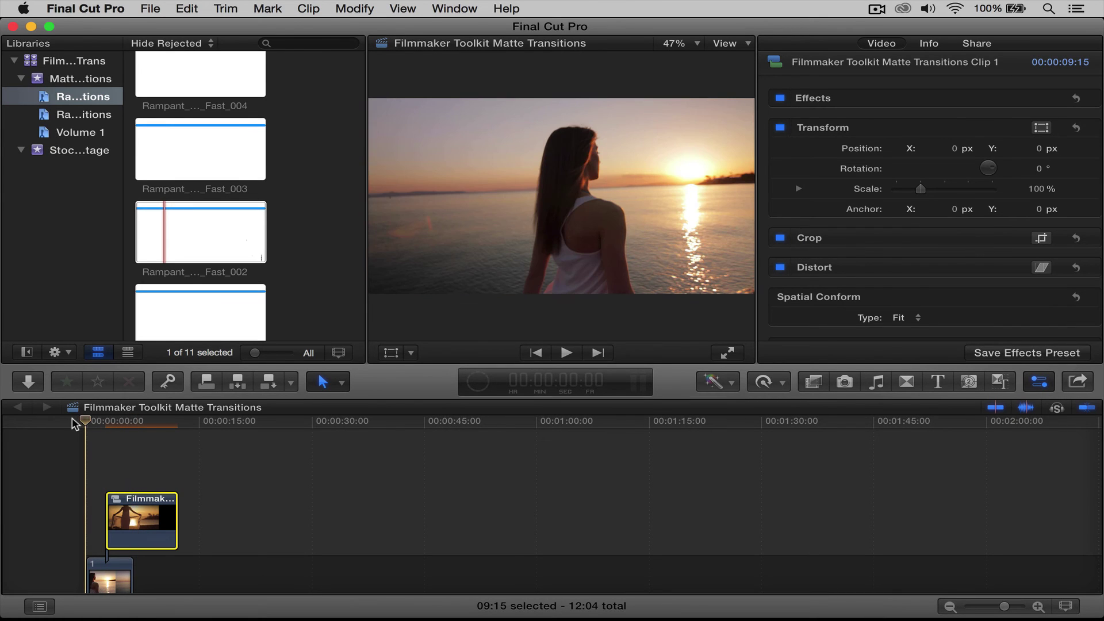
key("space")
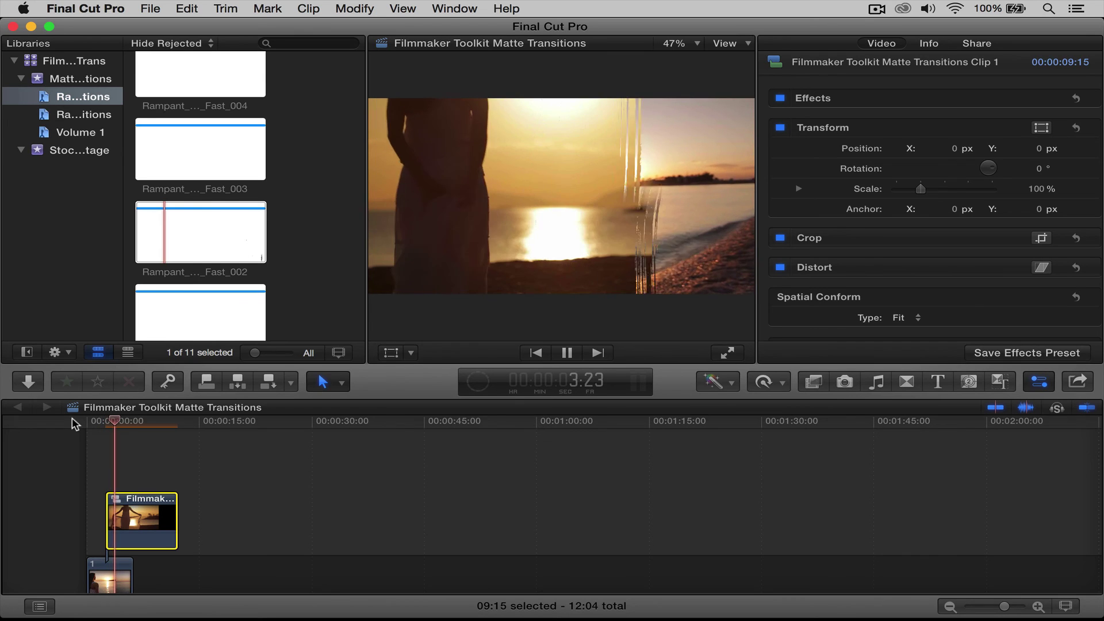
key("space")
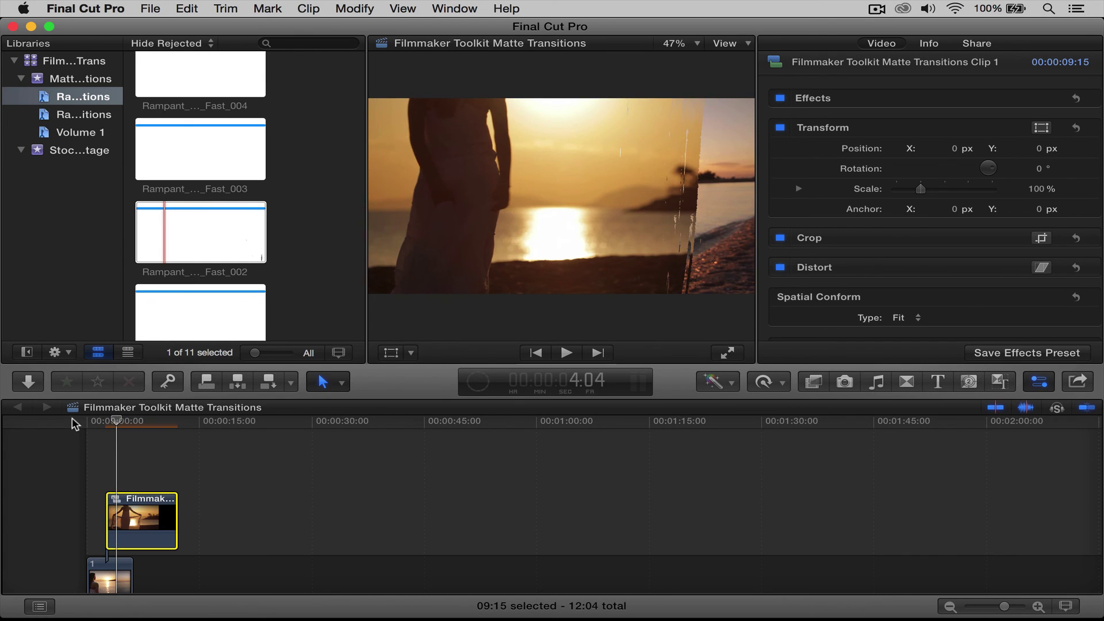